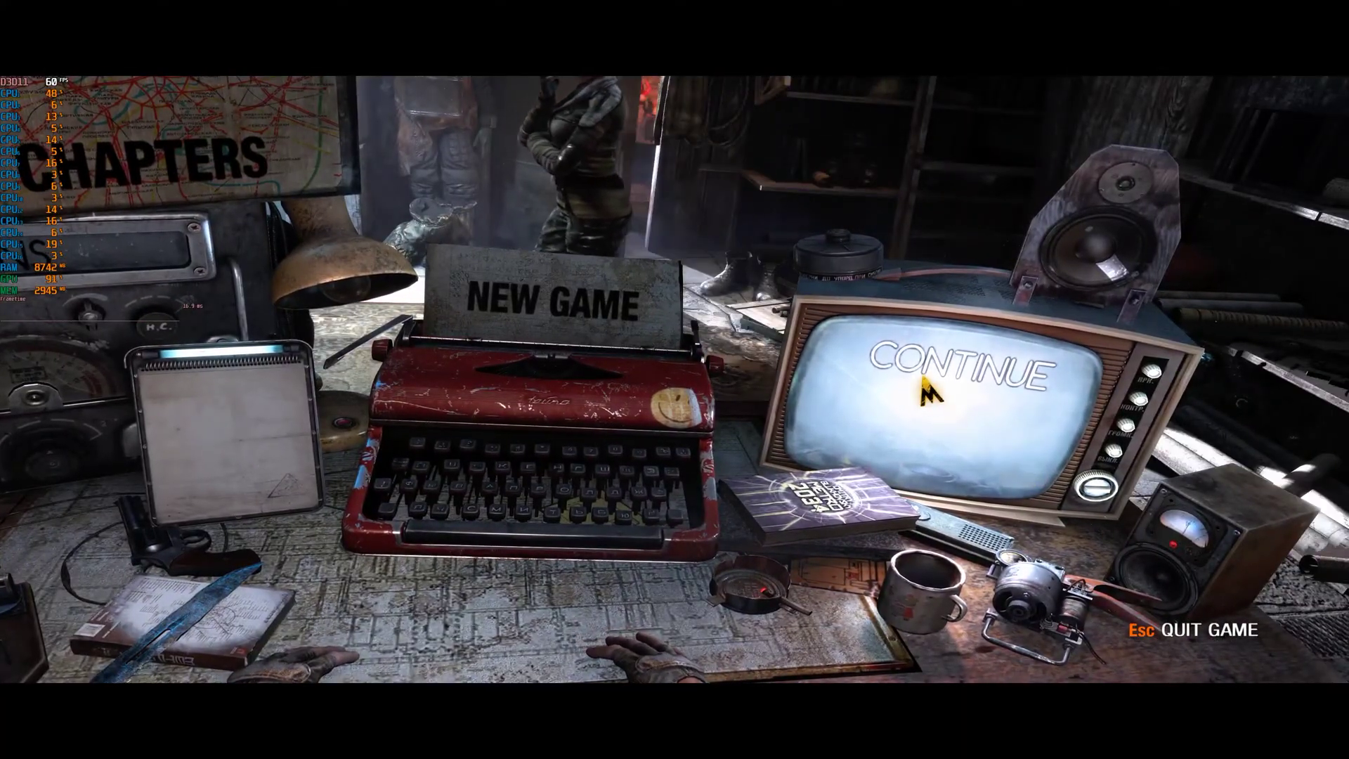
Continue the saved game from the main menu
click(924, 380)
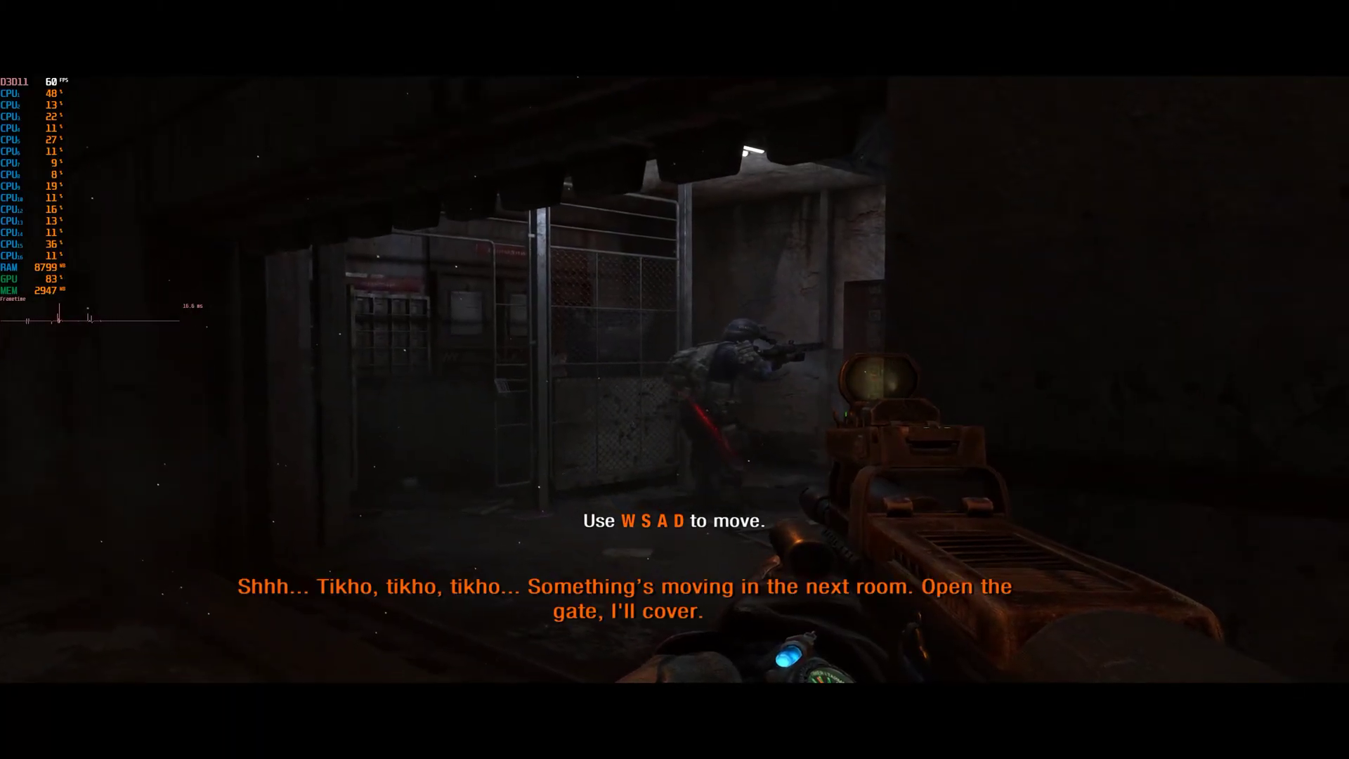
key(w)
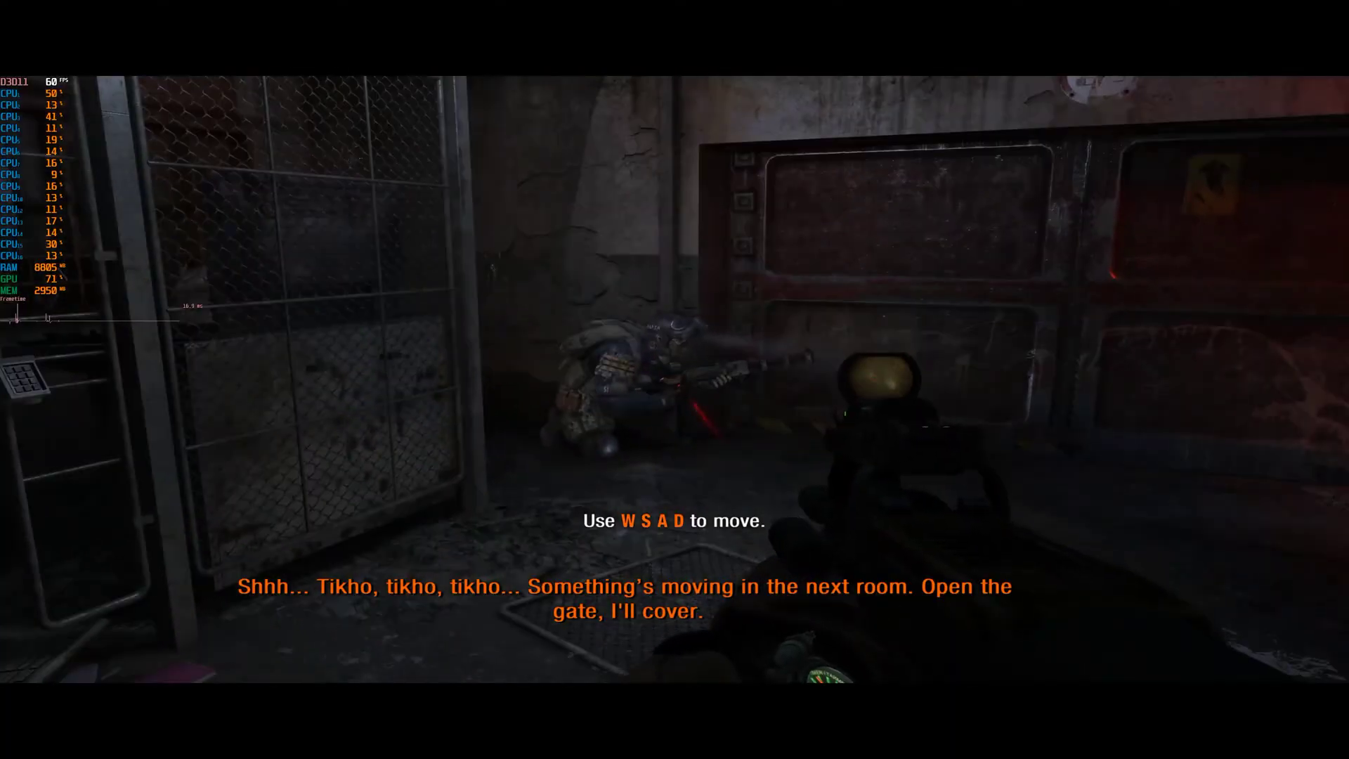
key(w)
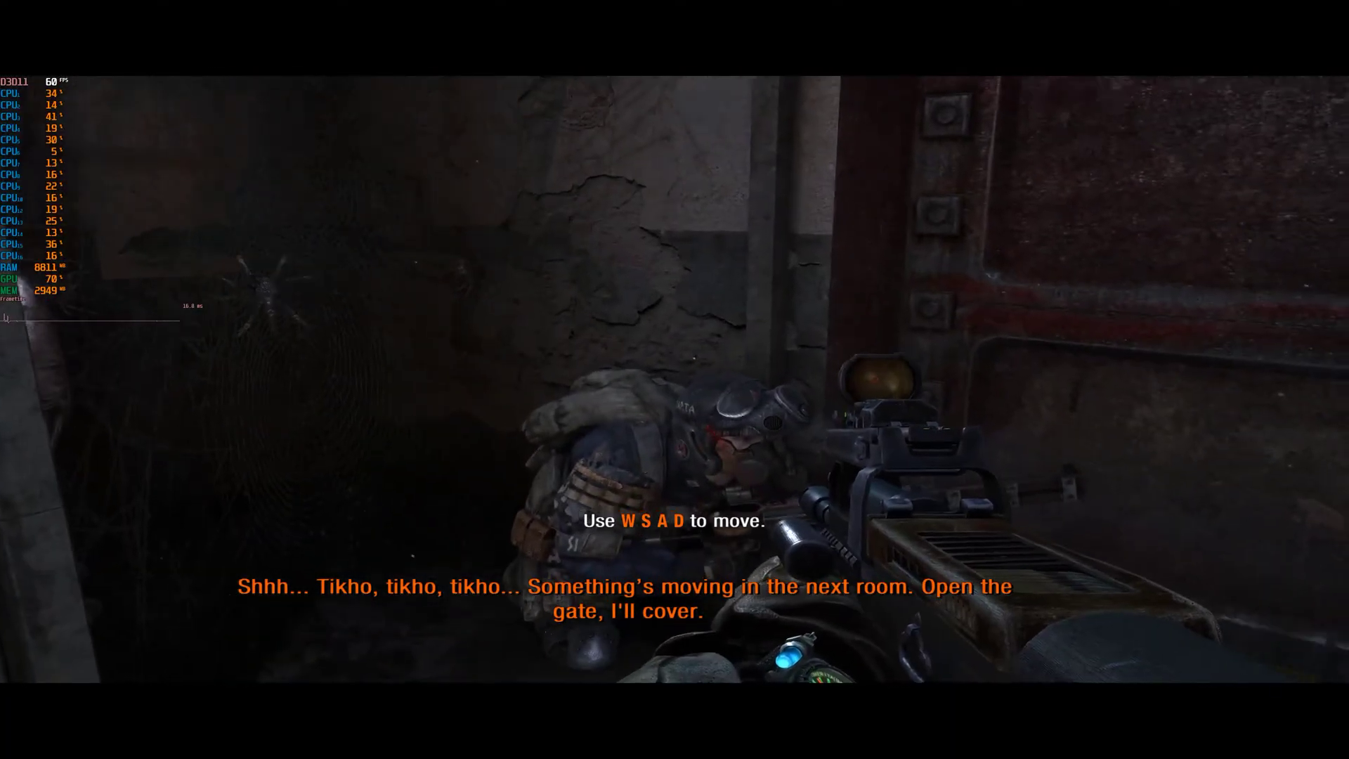
key(w)
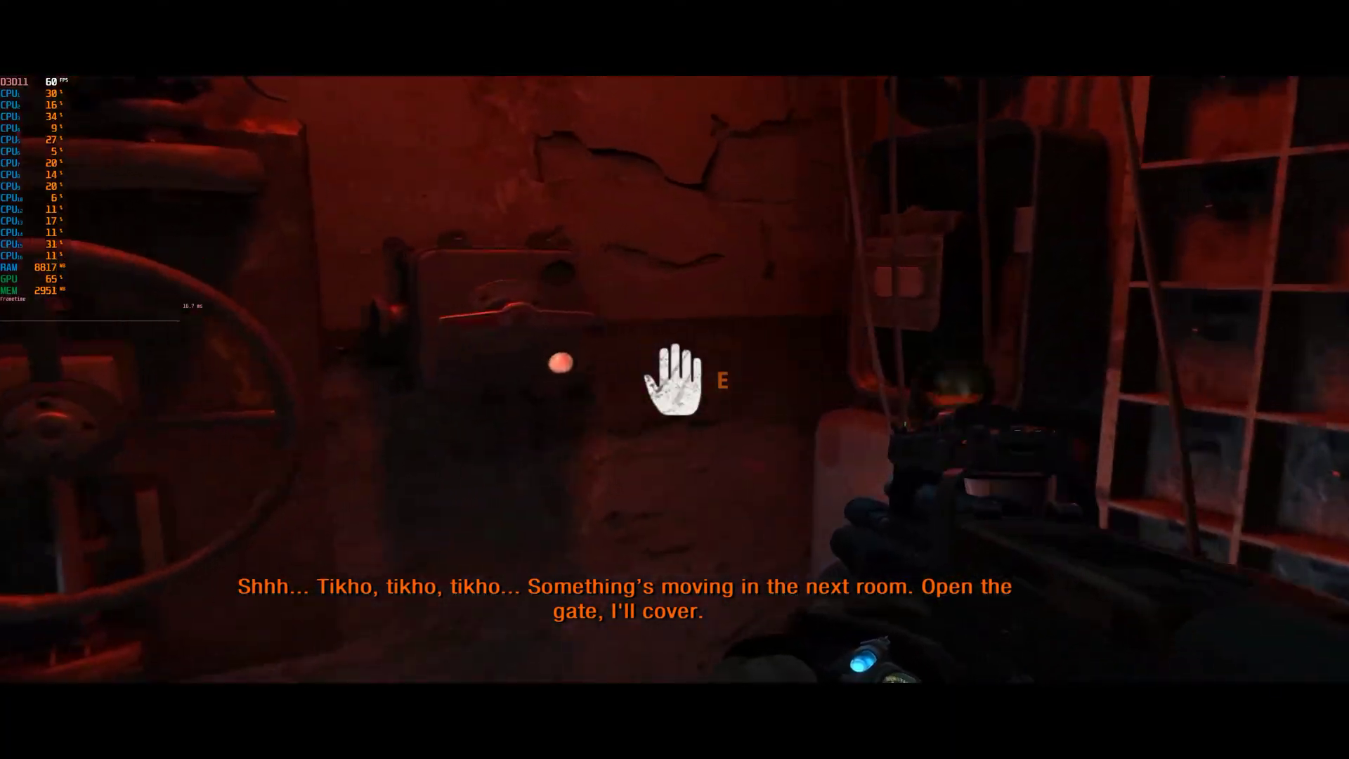
key(e)
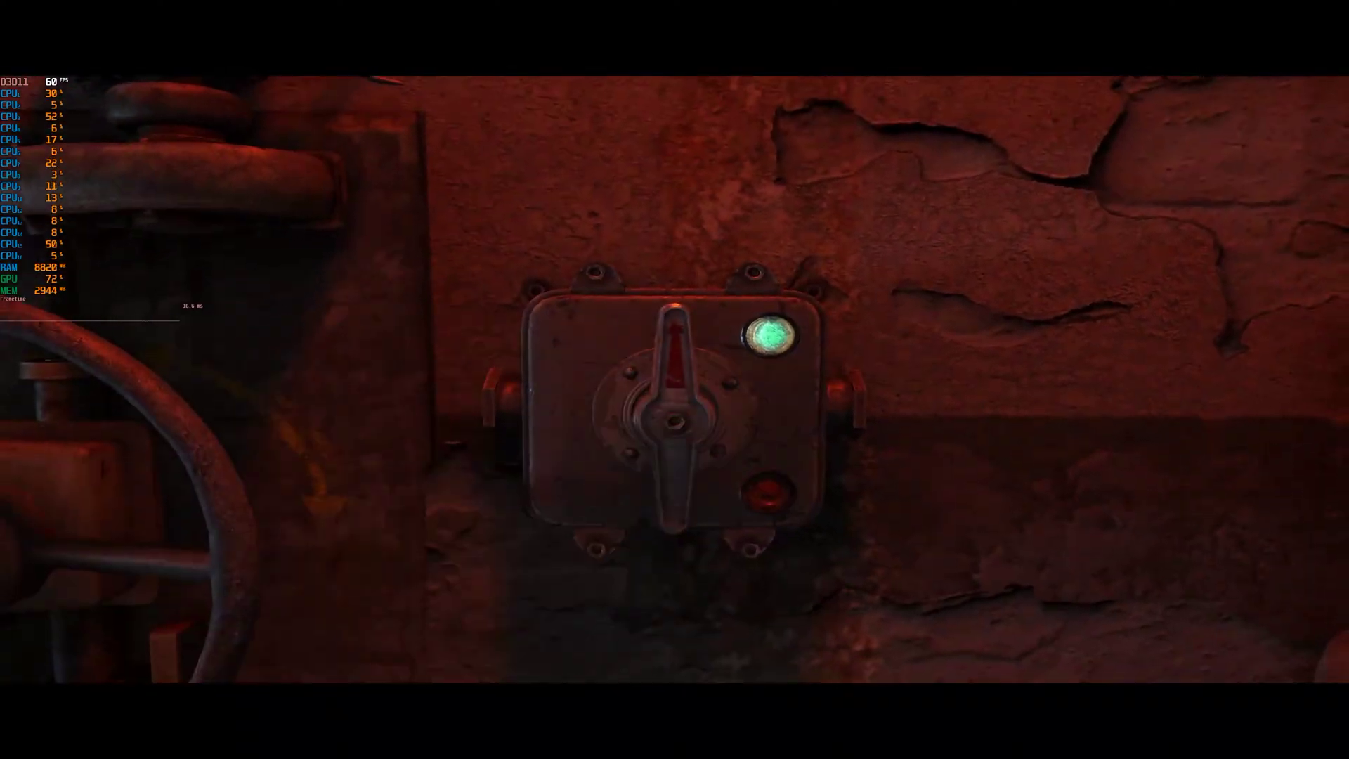
key(w)
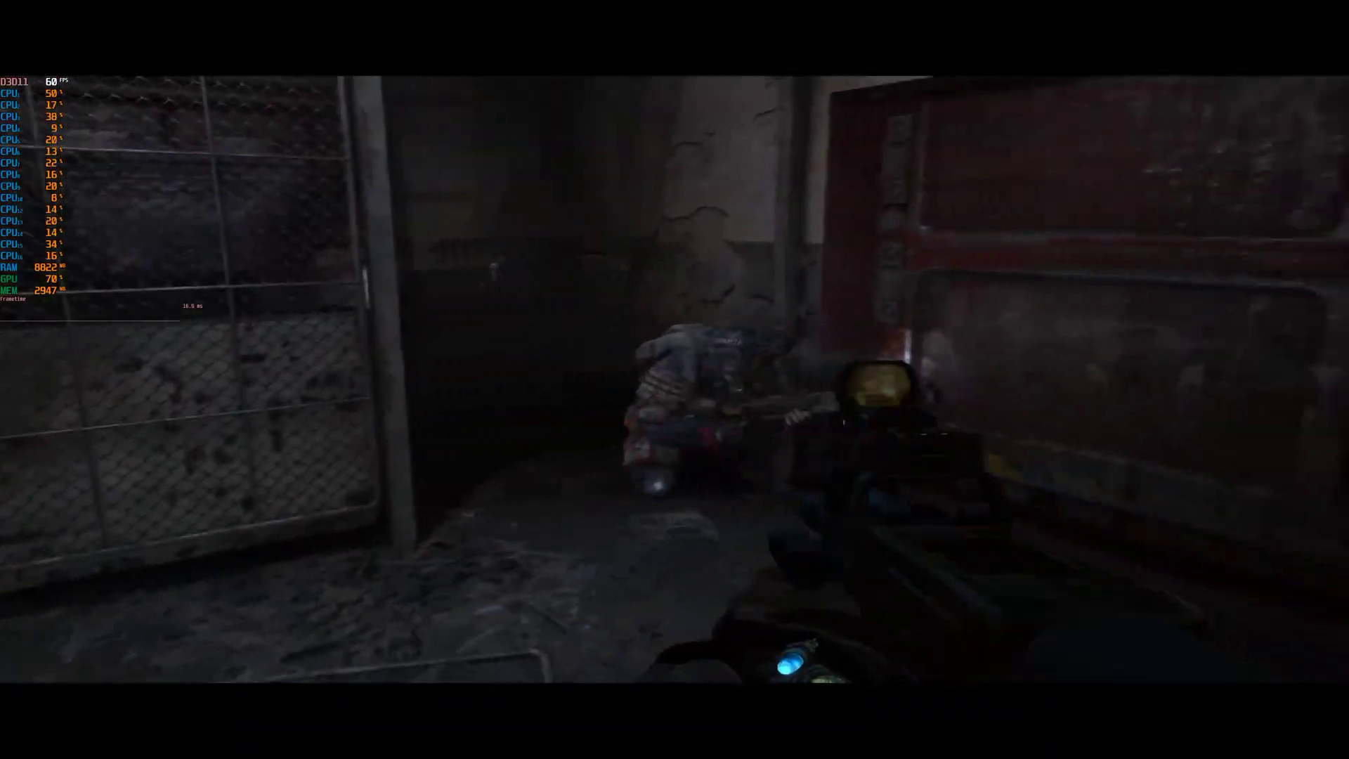
key(s)
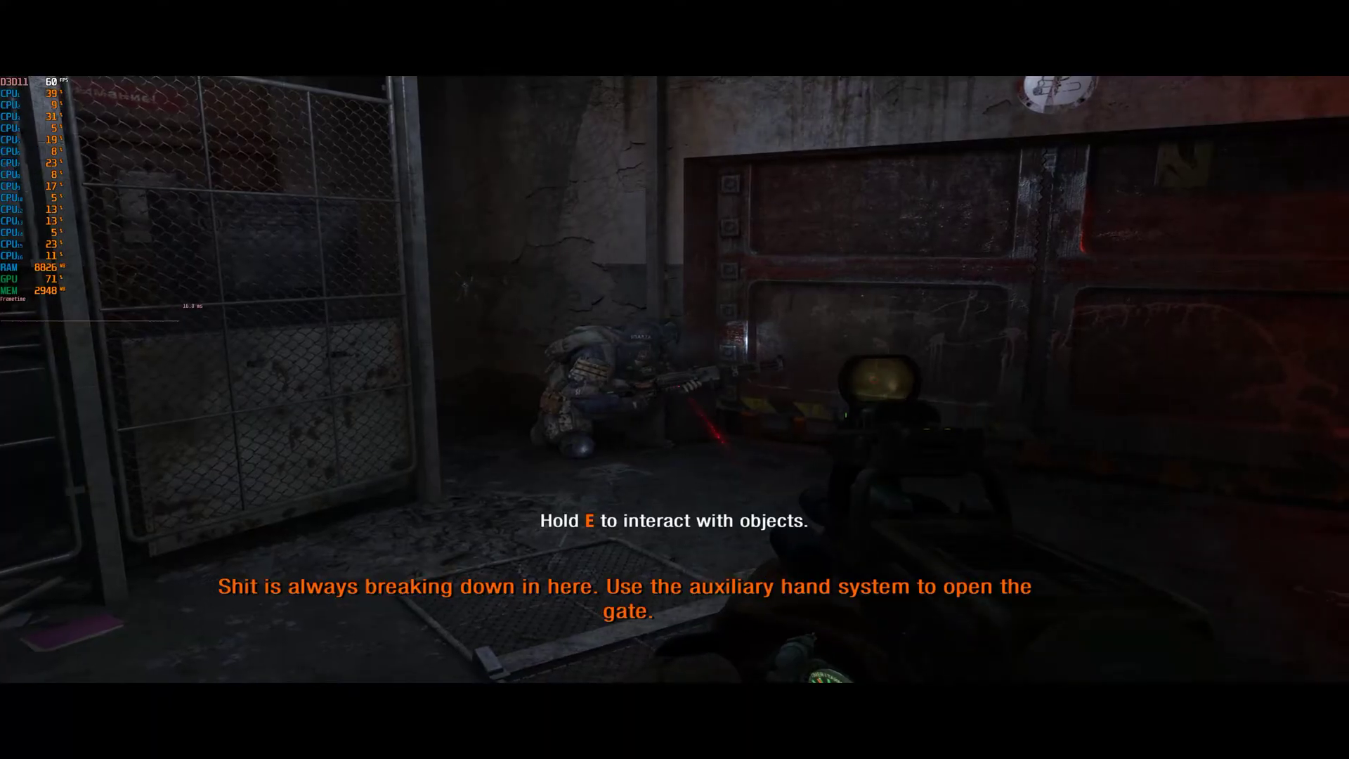
key(w)
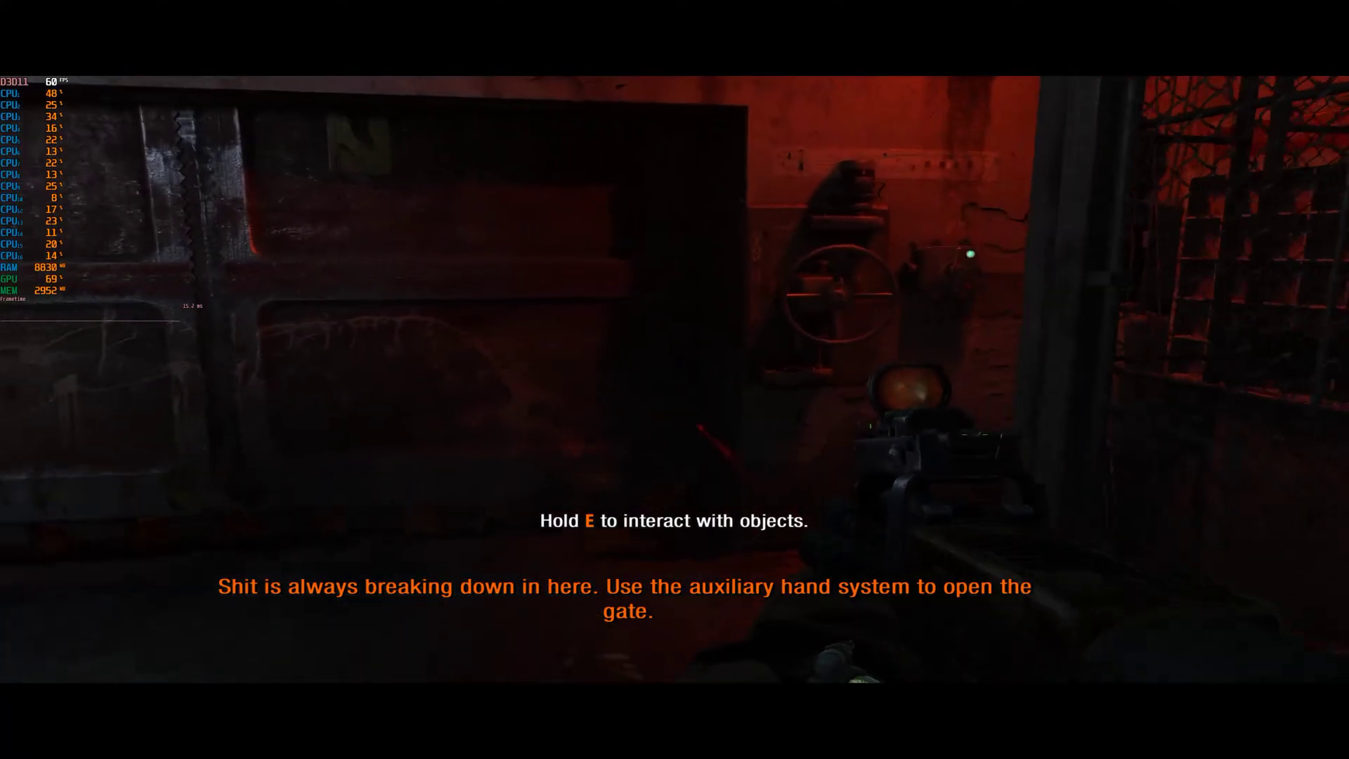
key(w)
key(e)
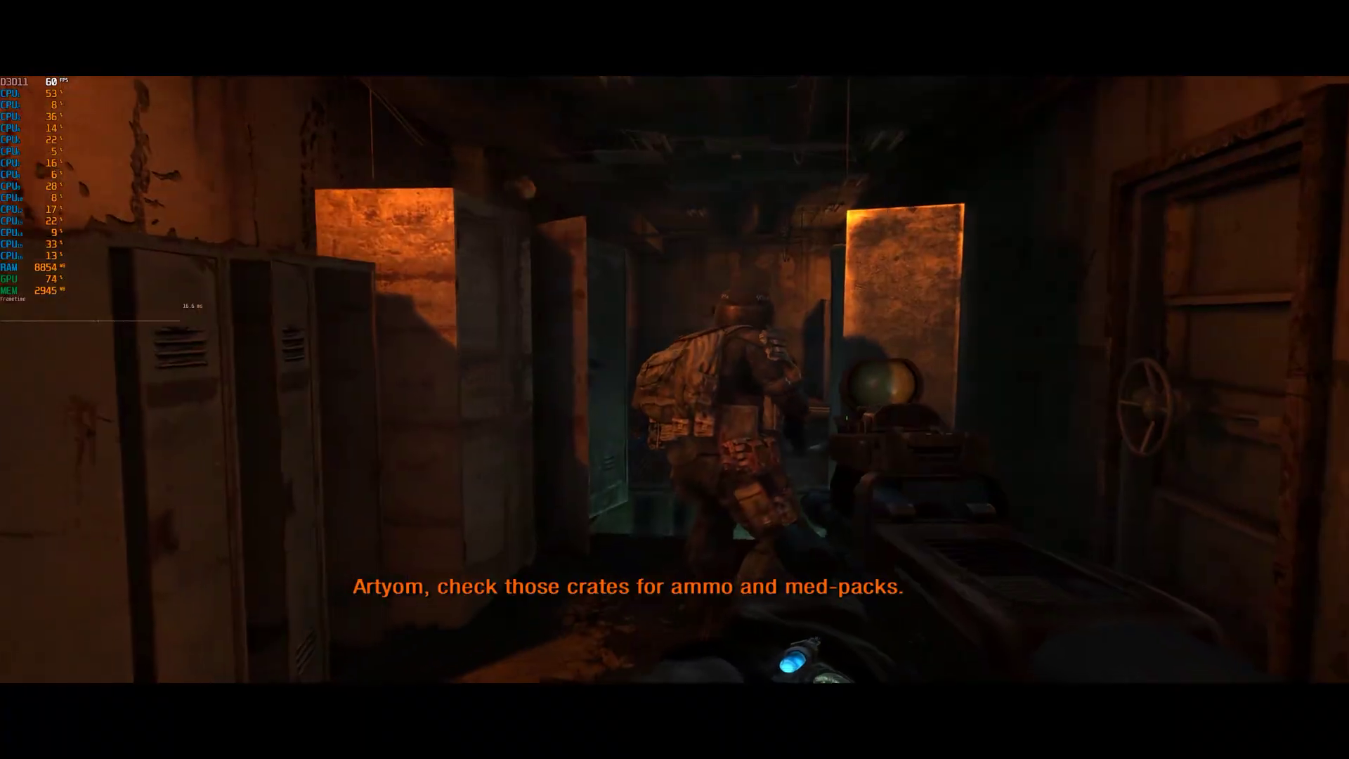
key(w)
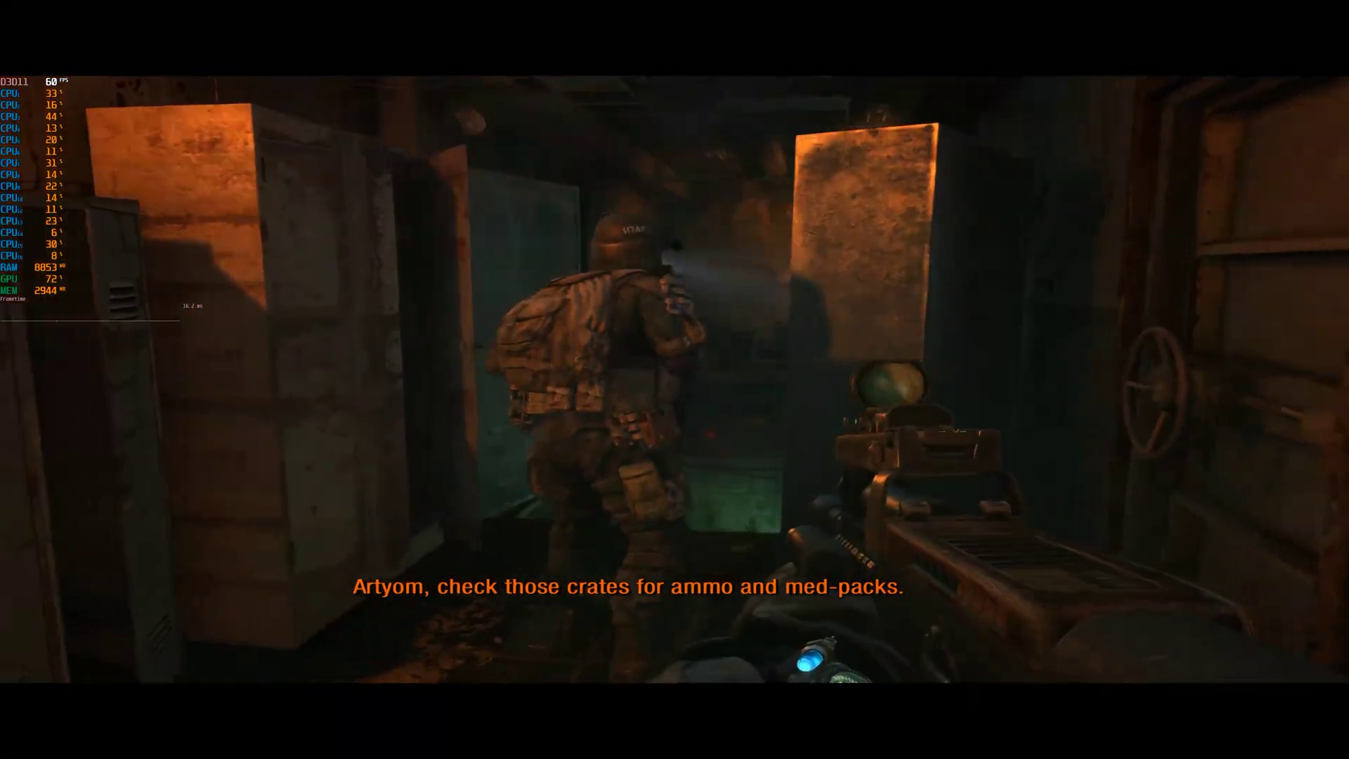
key(w)
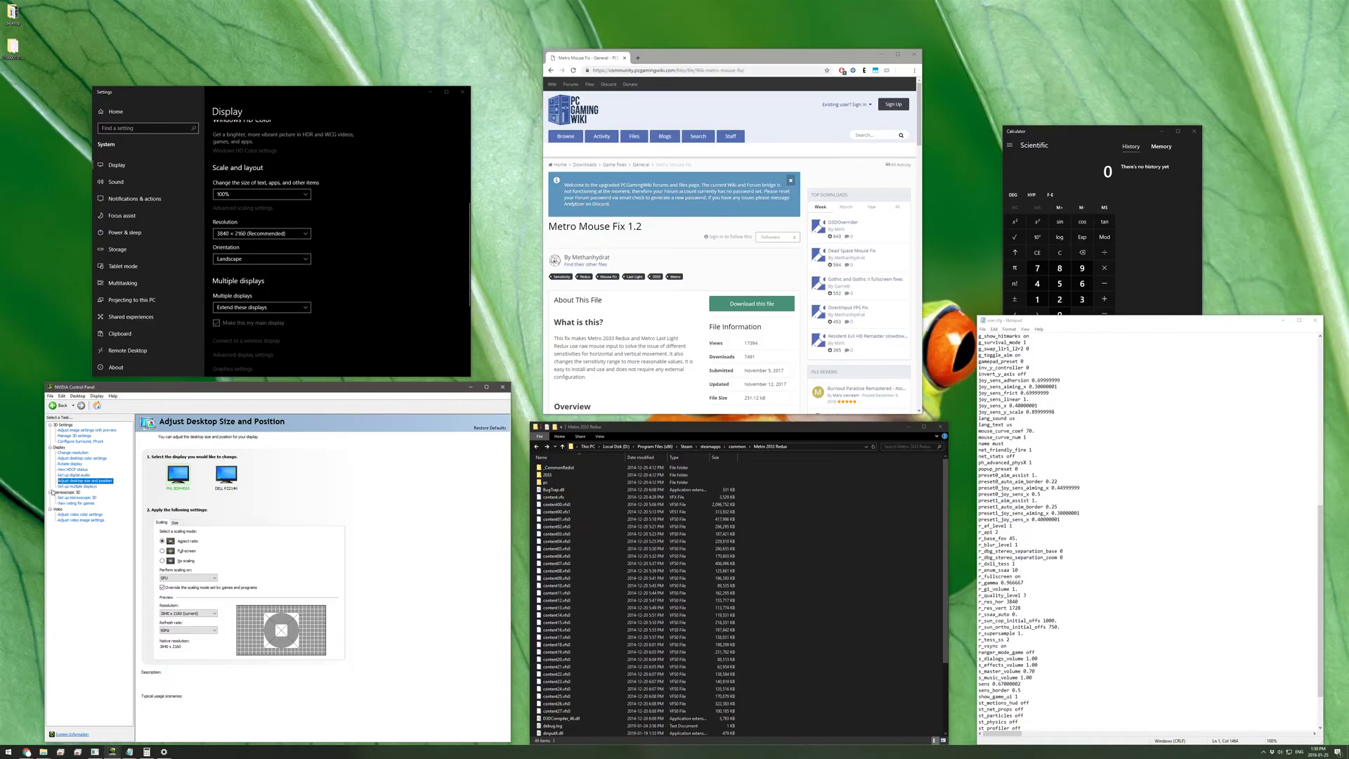
Switch to NVIDIA Control Panel and review the display's scaling mode, scaling device and scaling override setting
mouse_move(162, 543)
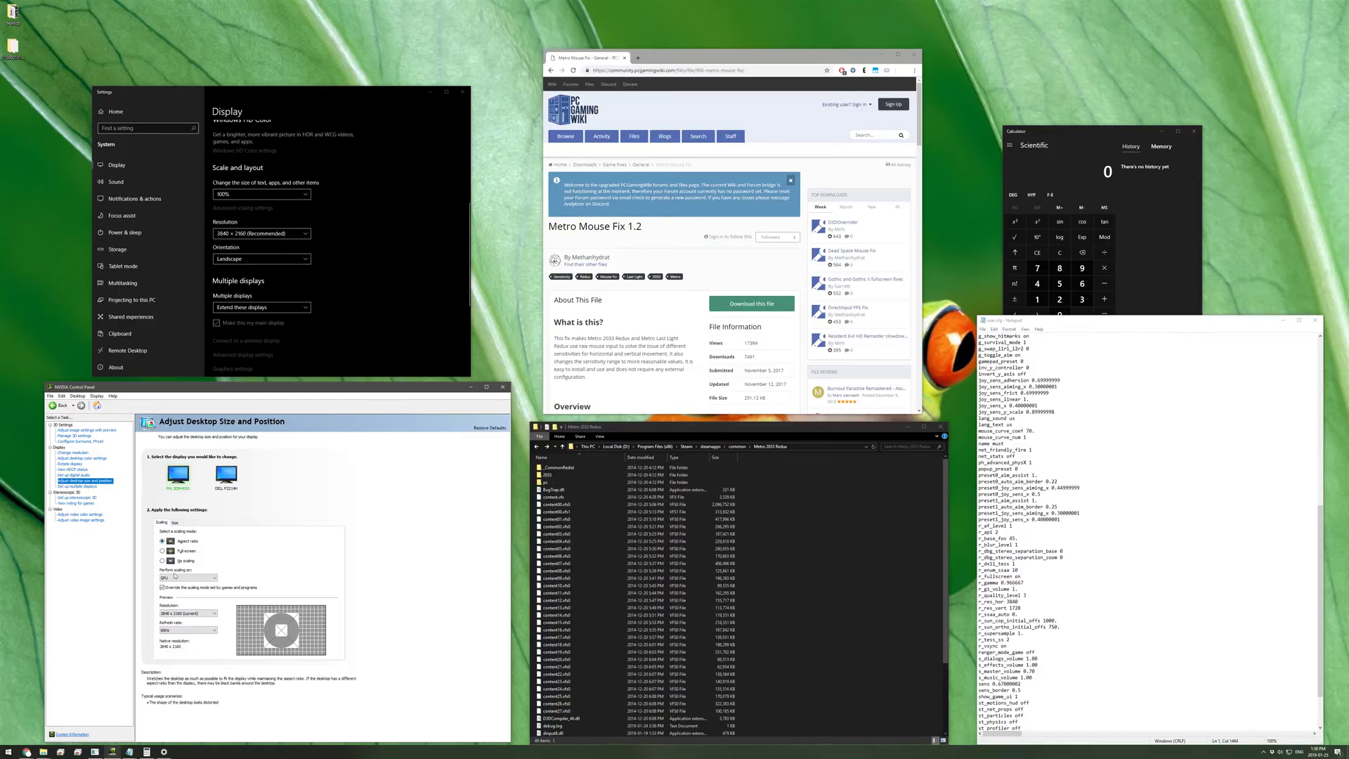
mouse_move(178, 581)
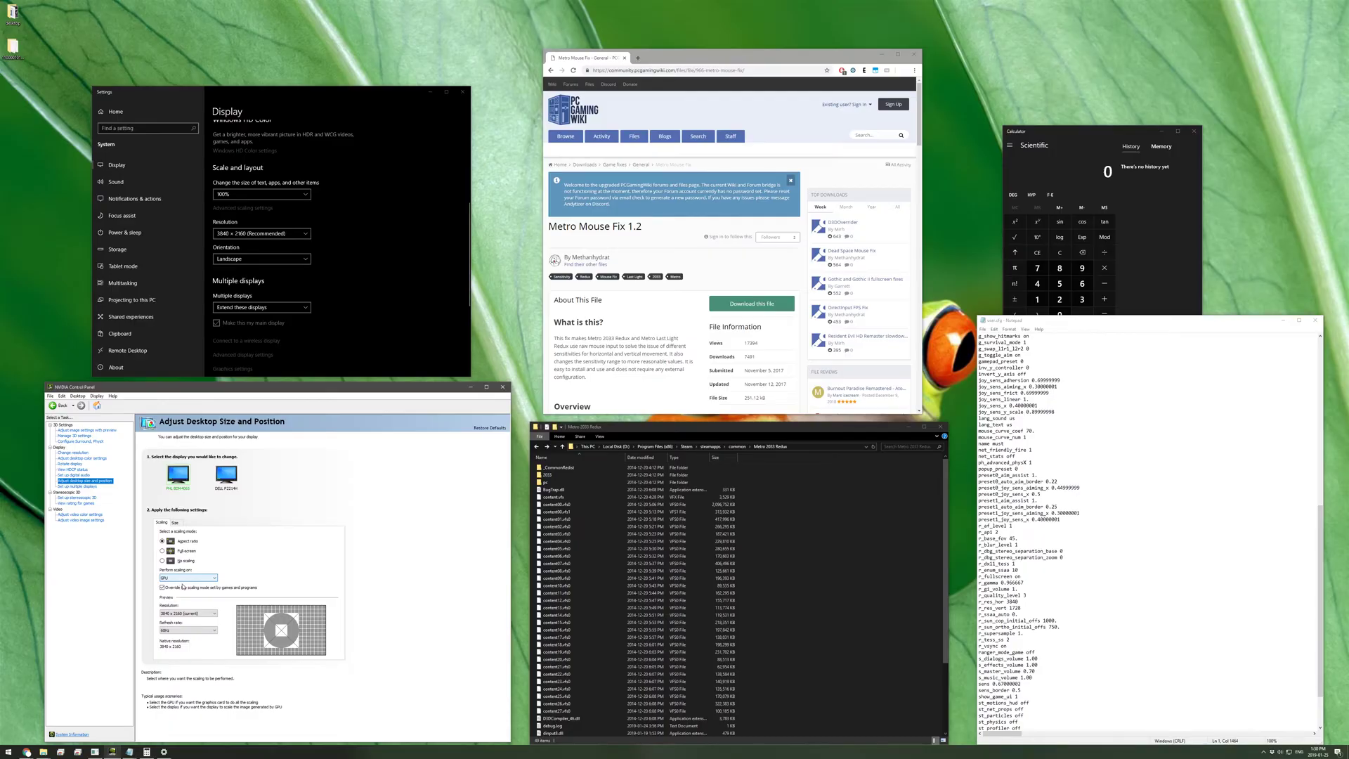
mouse_move(261, 587)
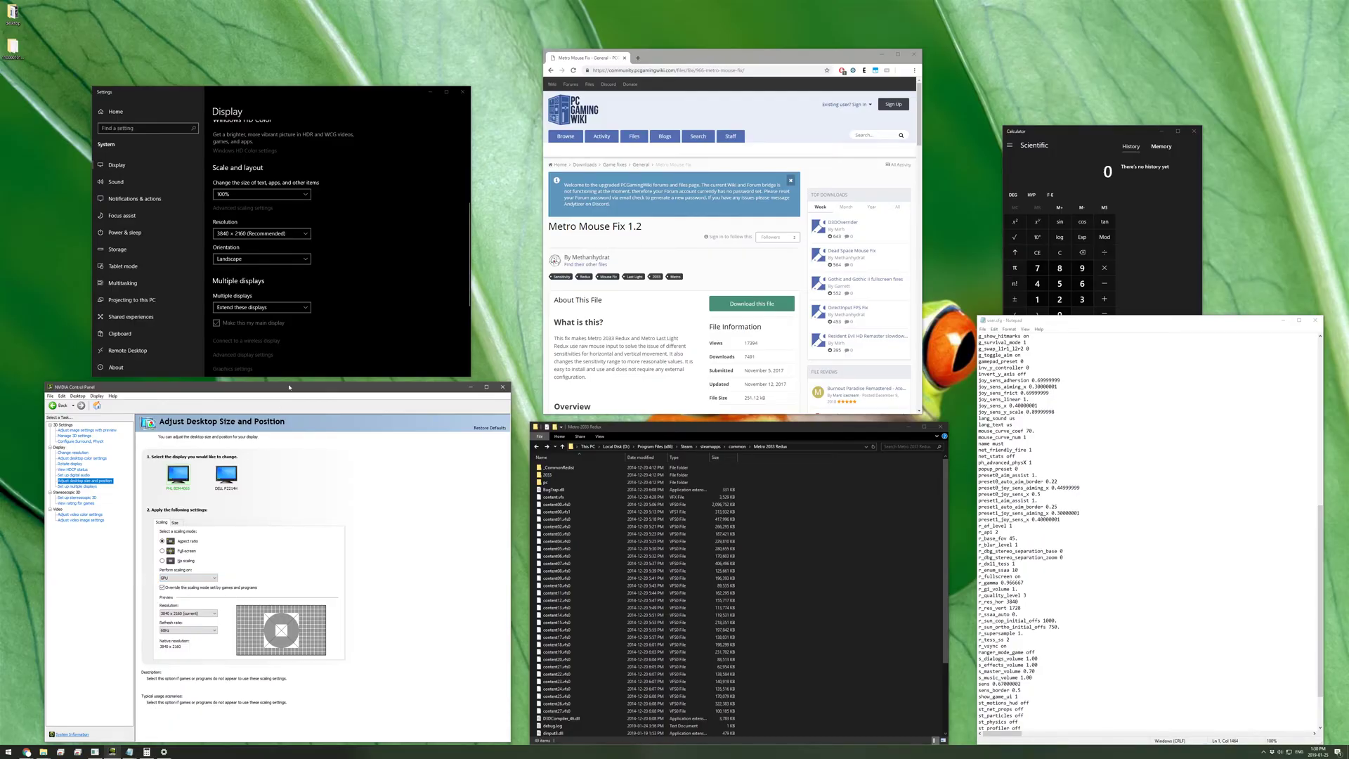
drag(288, 387, 294, 384)
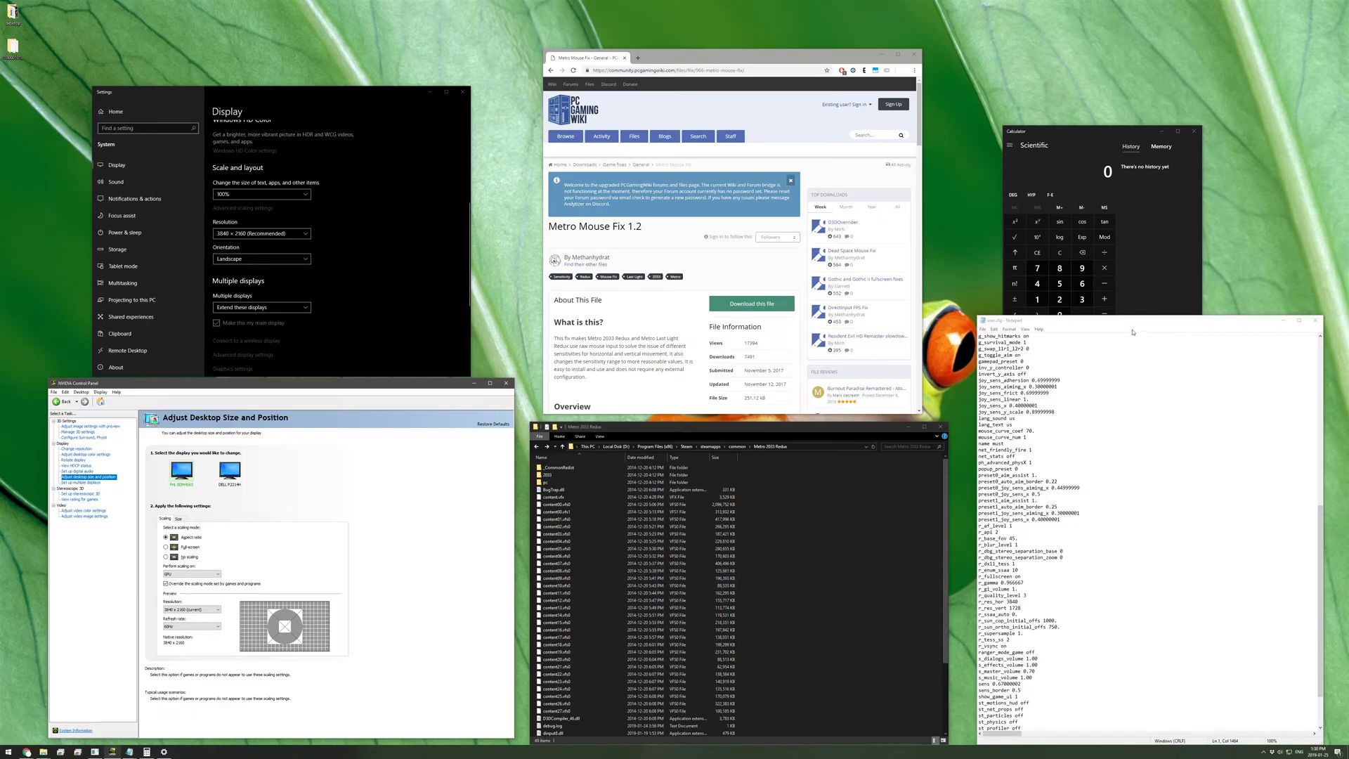
Set r_fullscreen to off in the user.cfg file open in Notepad
drag(1127, 320, 1123, 295)
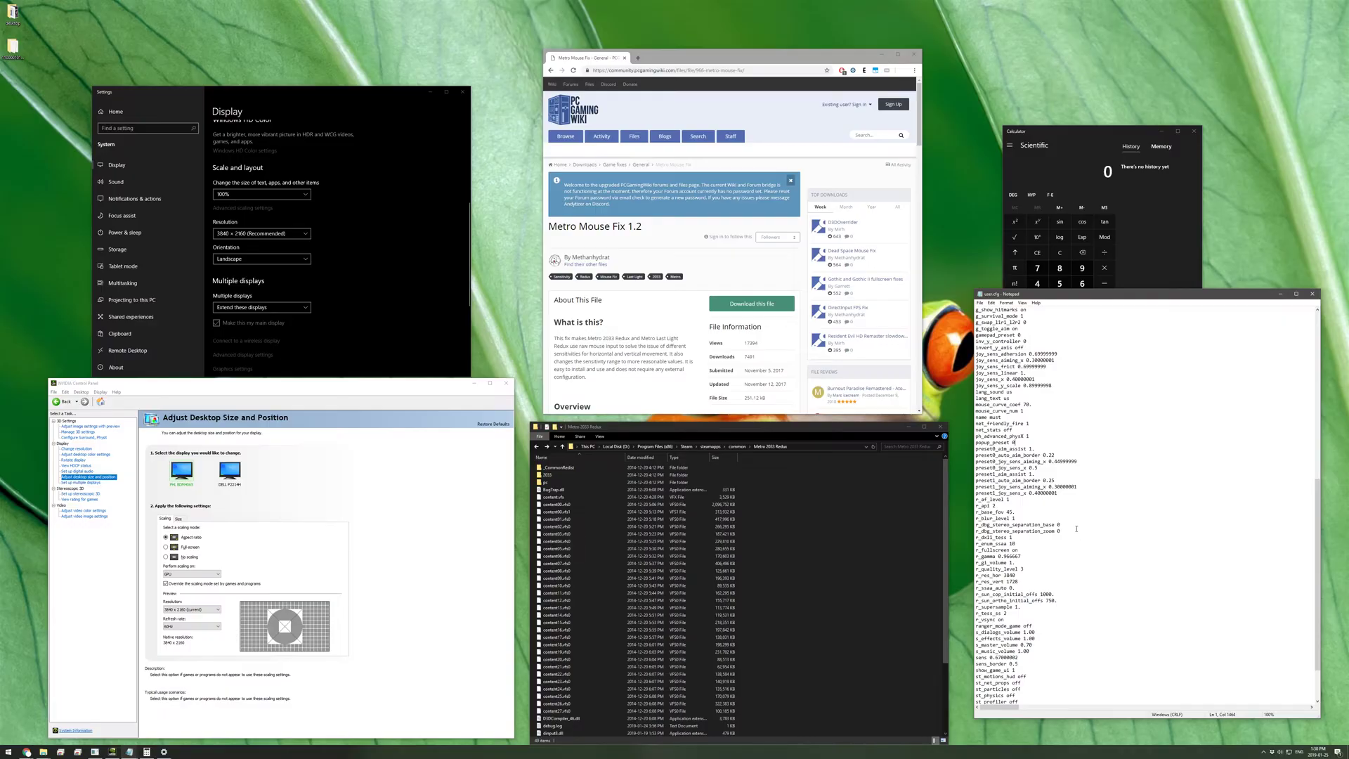
scroll(1012, 616, down, 1)
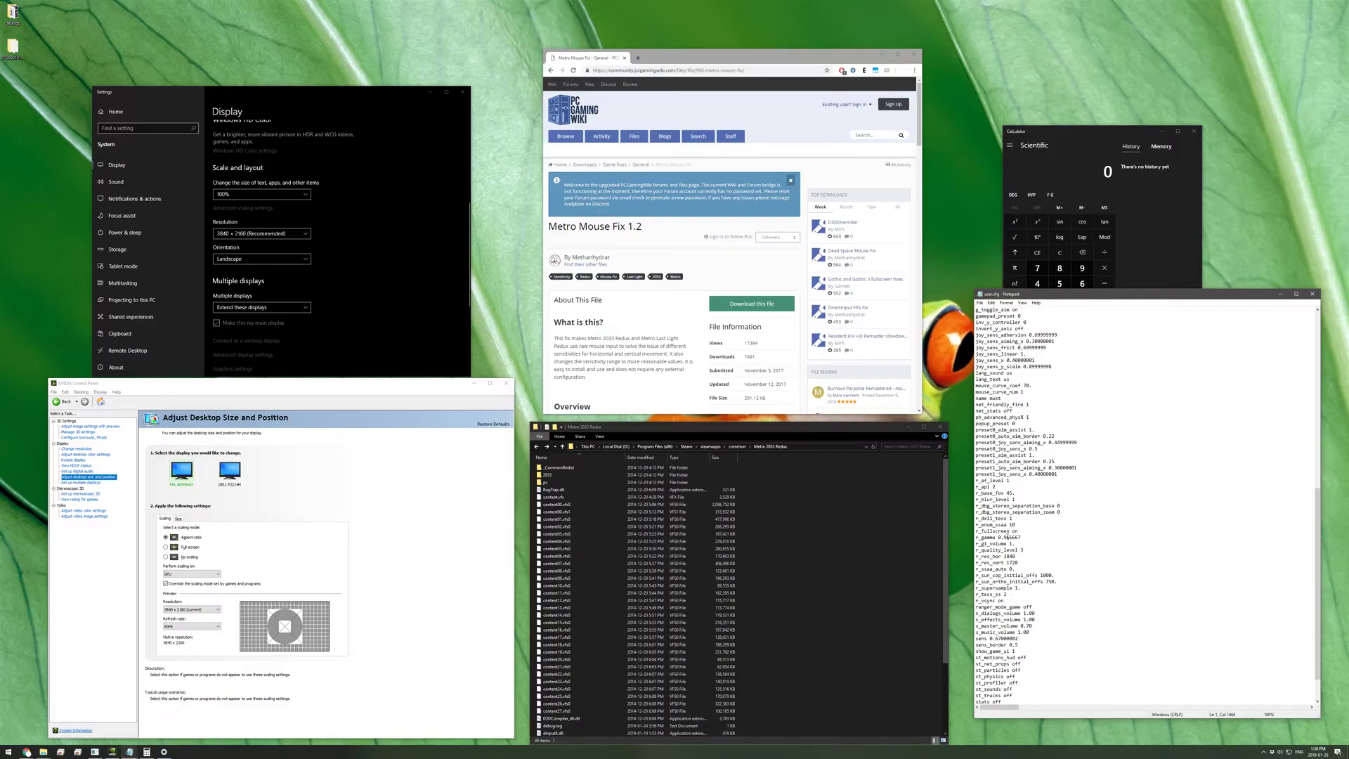
drag(1019, 531, 975, 531)
click(1024, 531)
Set the desktop resolution to 3840 × 1728 in Windows display settings and keep the change
click(249, 234)
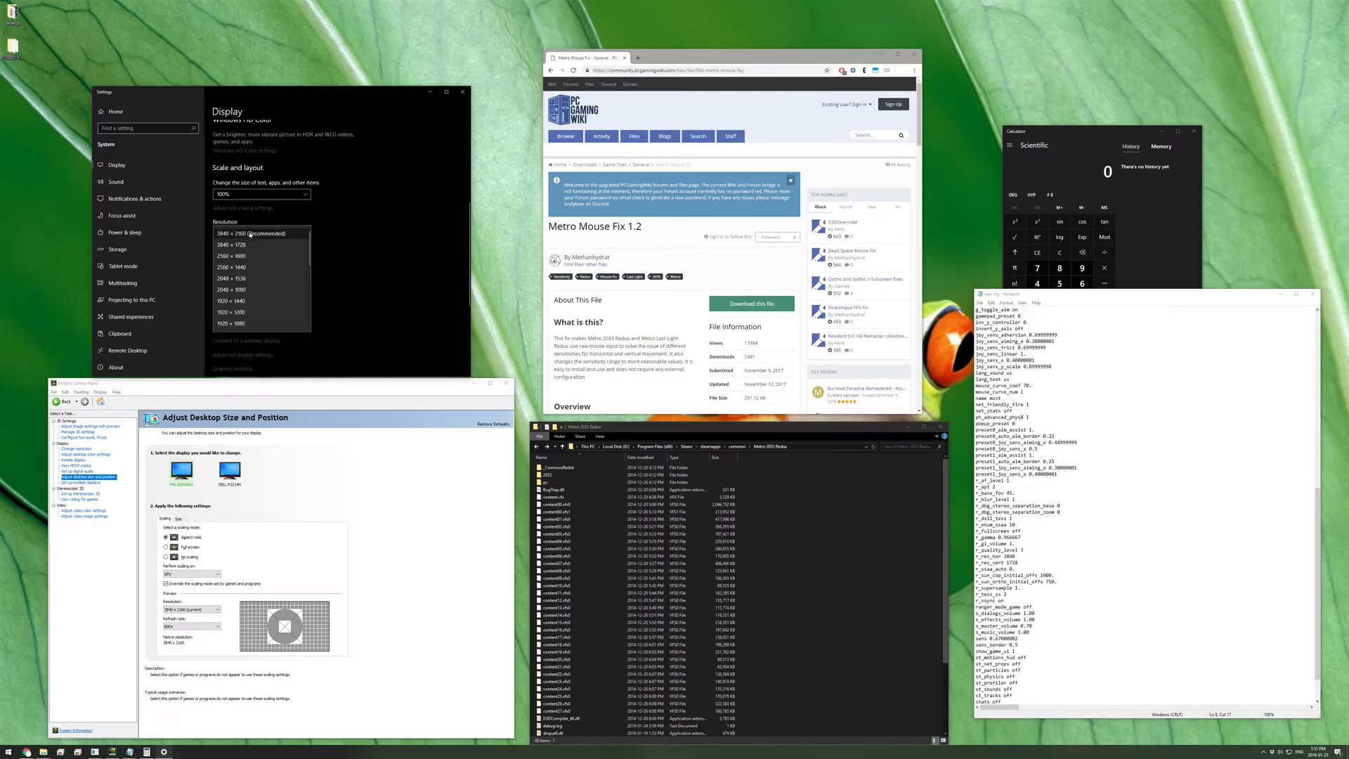
click(247, 245)
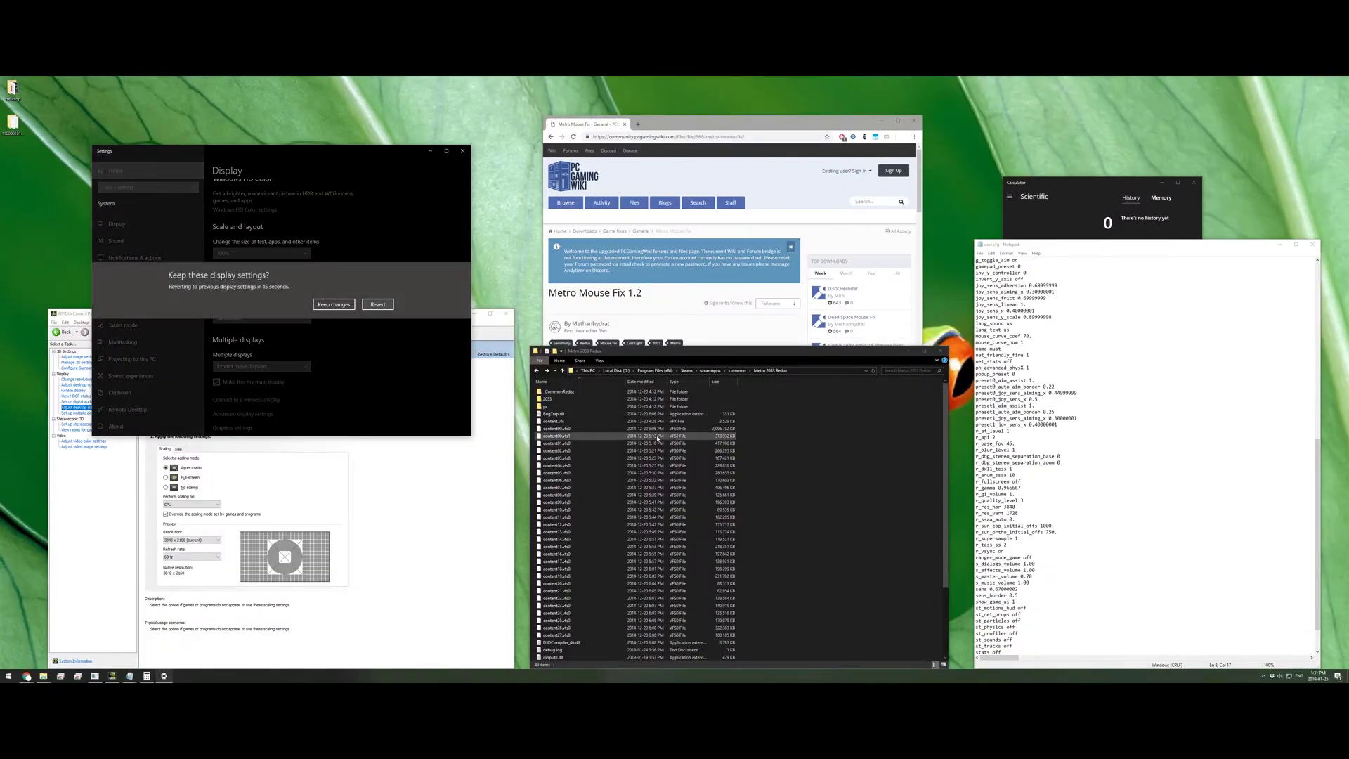
click(332, 304)
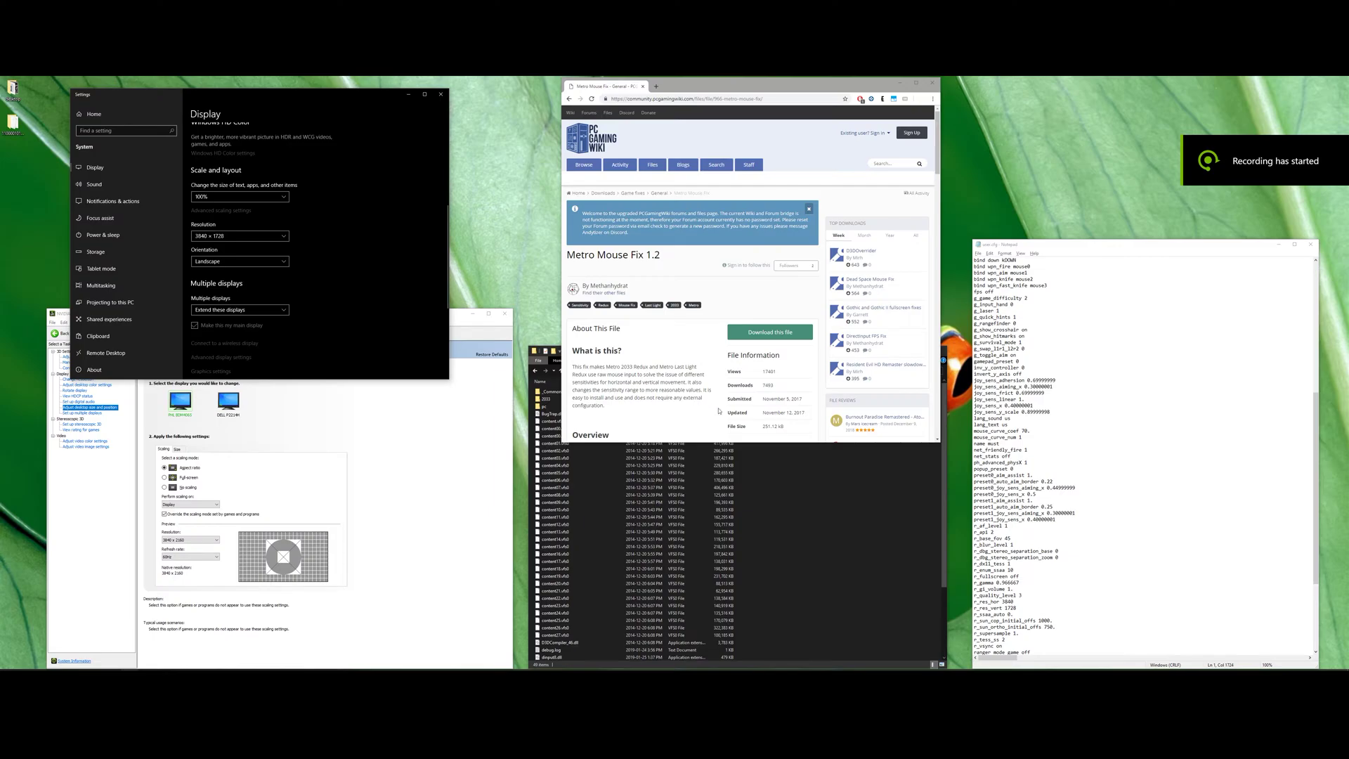
Set r_base_fov to 60 in user.cfg
drag(1014, 540, 974, 539)
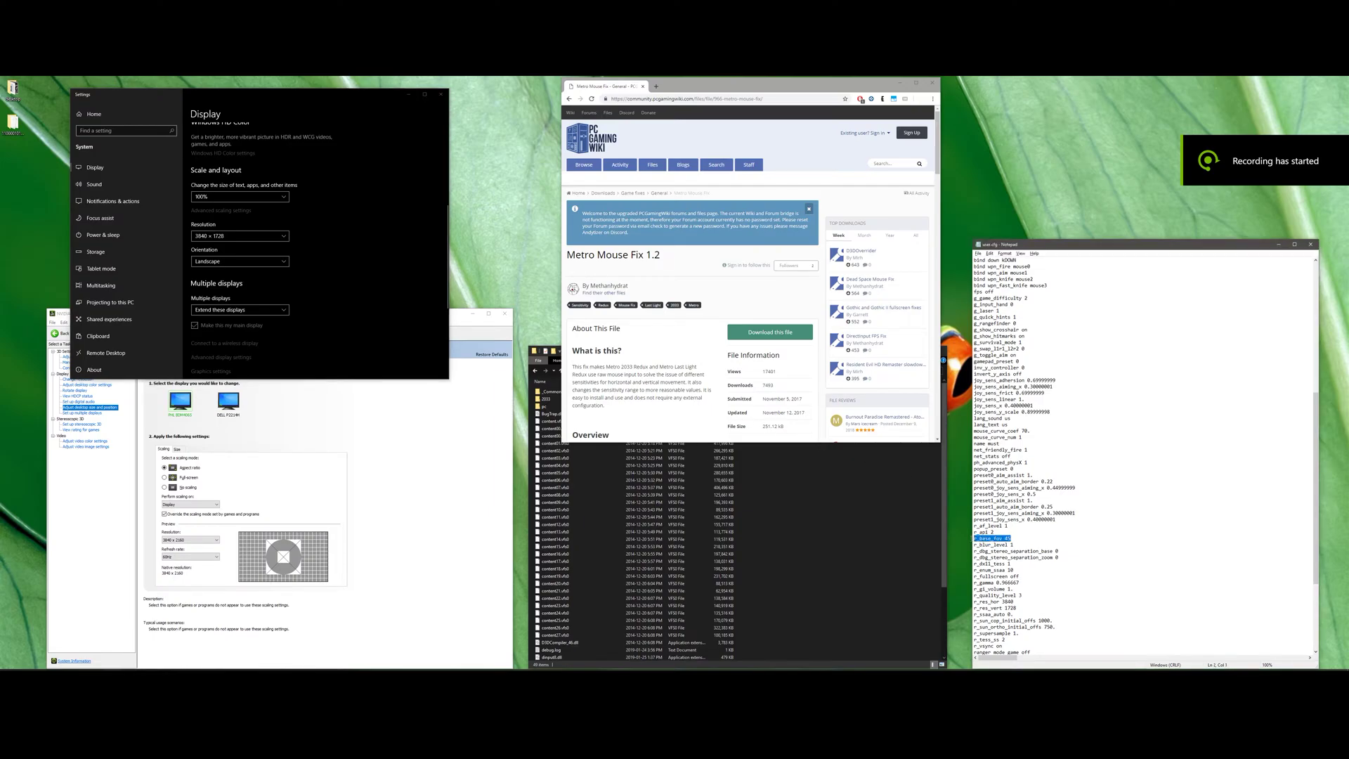
click(1015, 540)
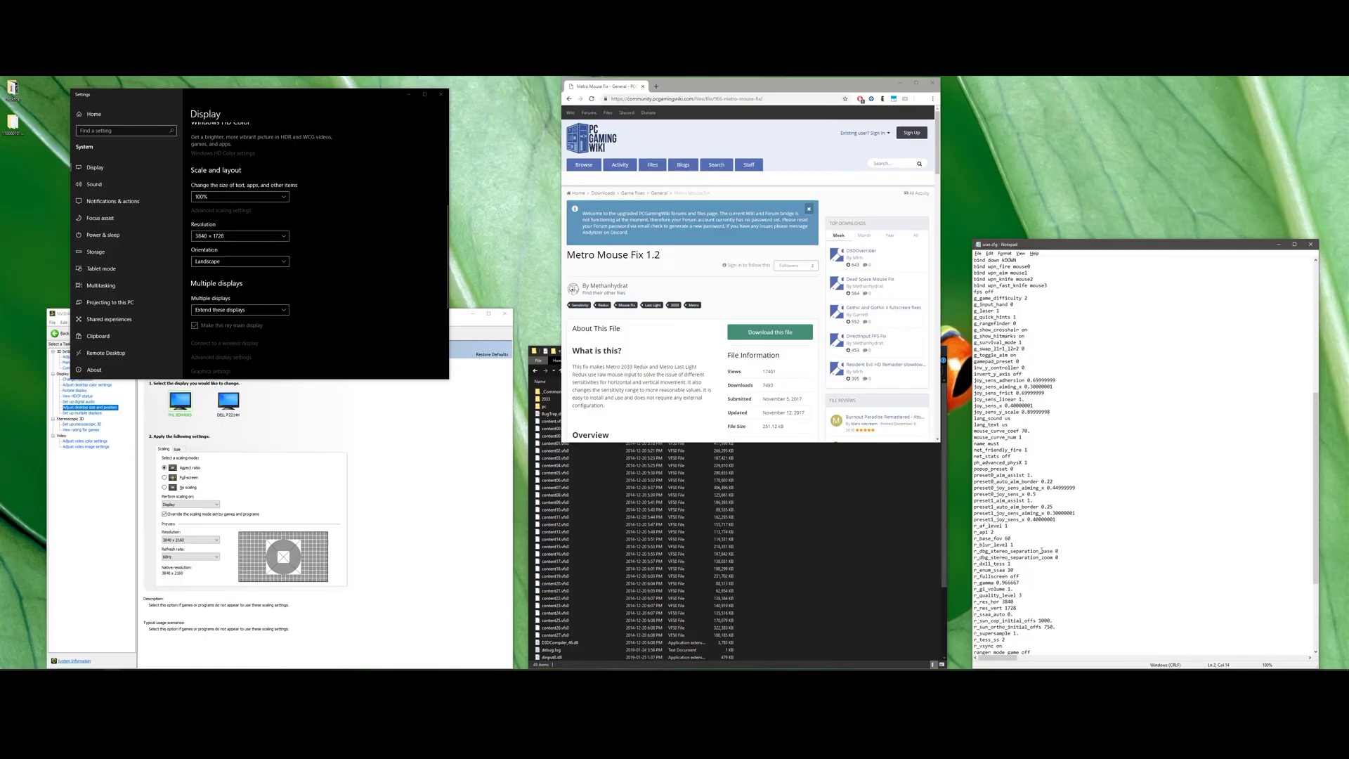
Launch Metro 2033 Redux from Steam and resume the game
click(1265, 667)
right_click(1262, 637)
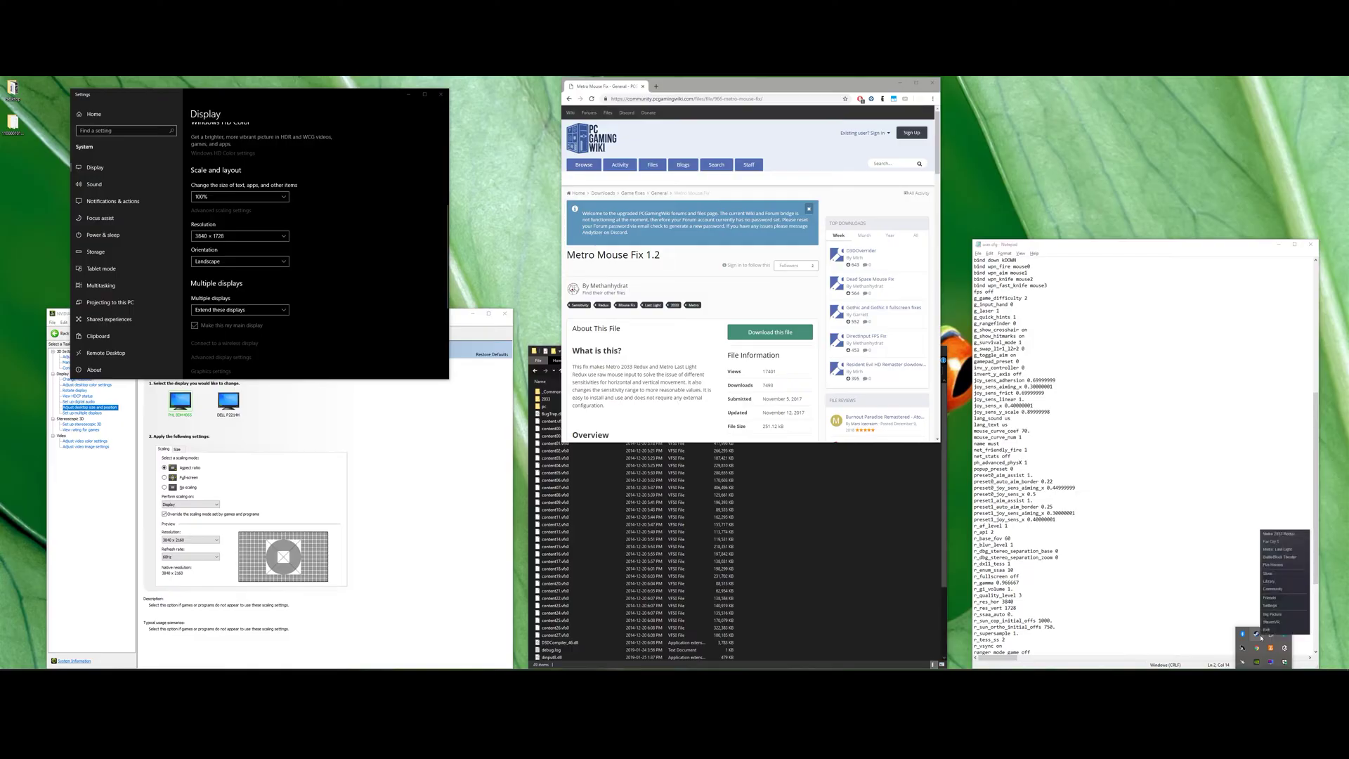
click(1280, 533)
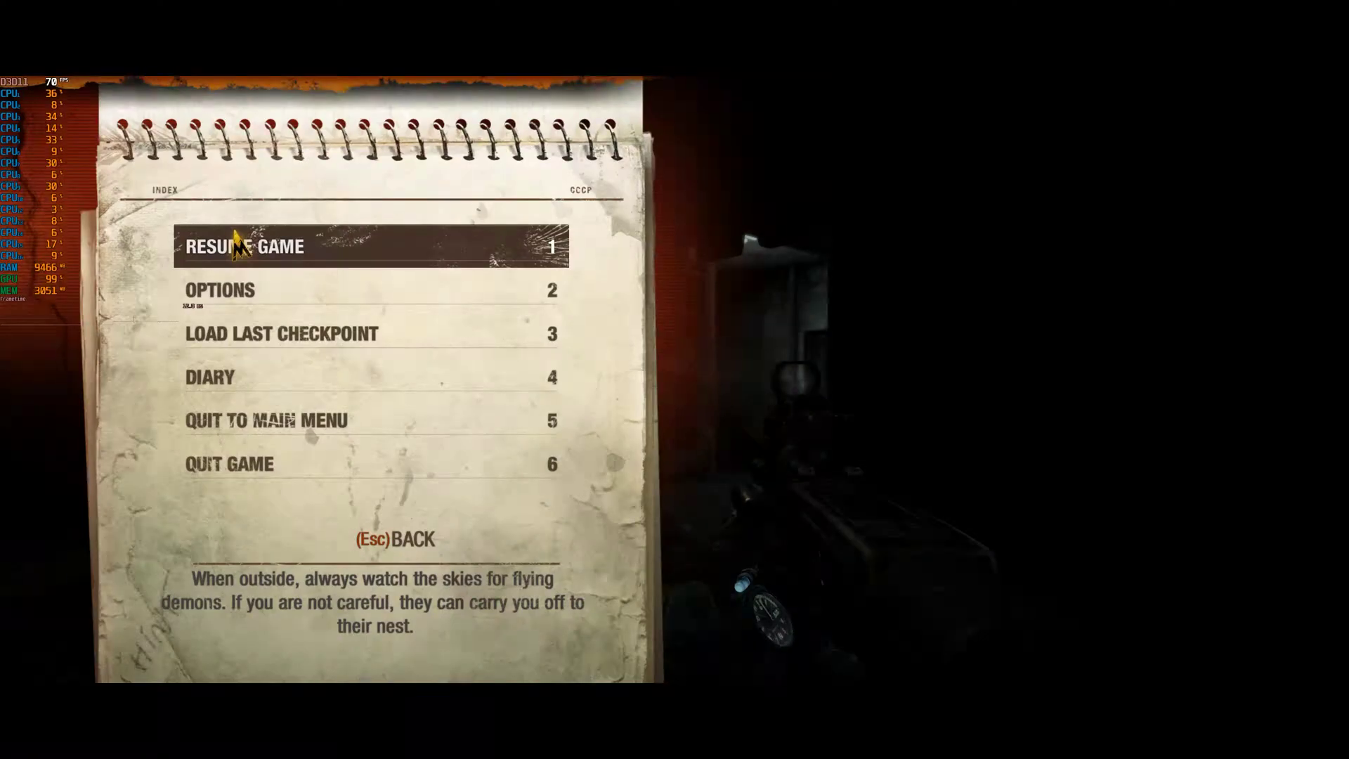
click(205, 241)
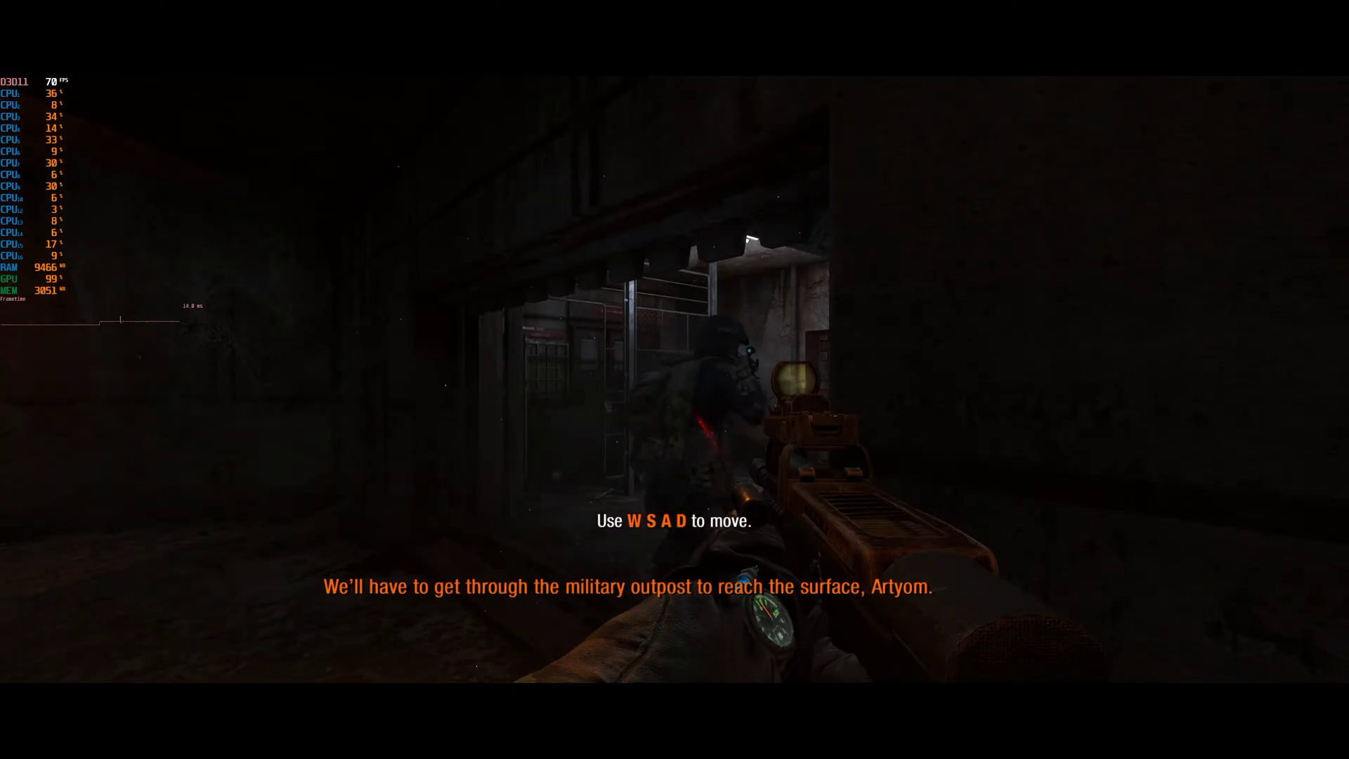
key(w)
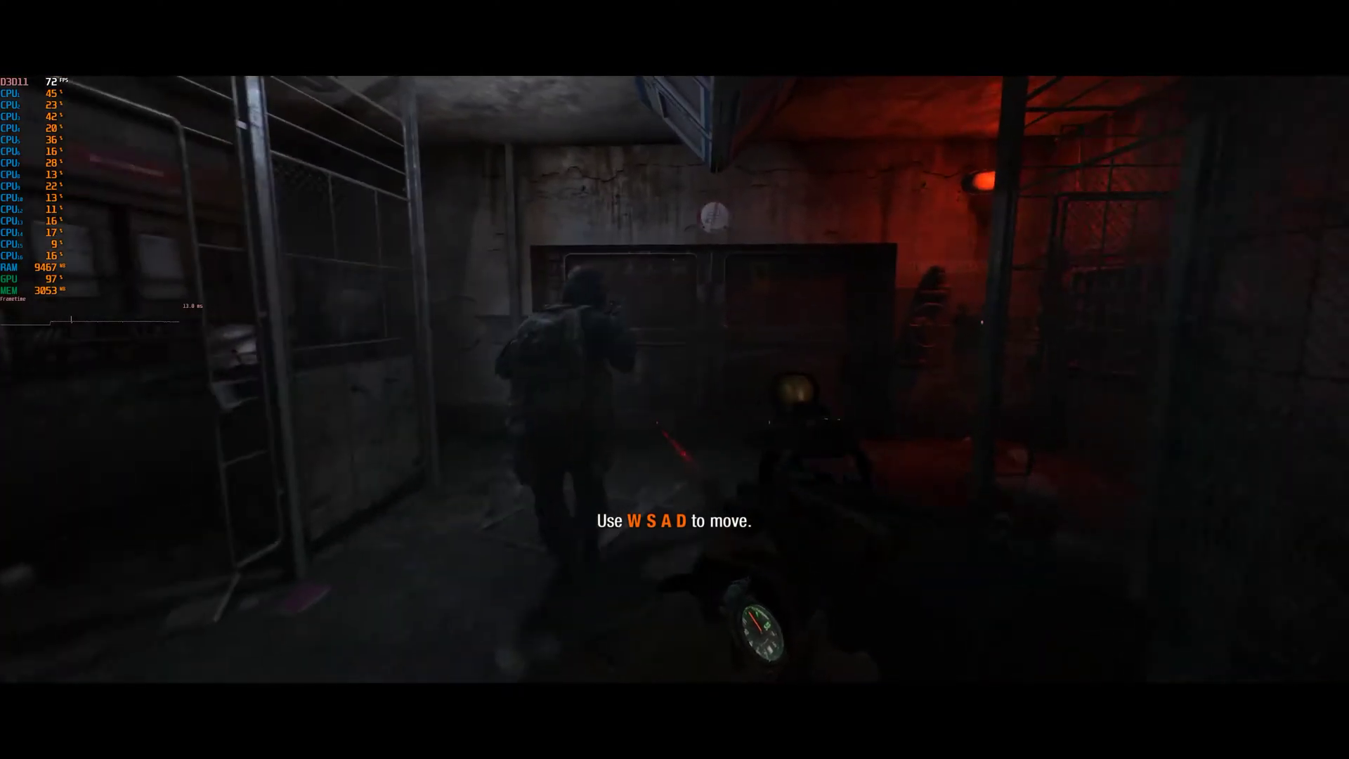
key(w)
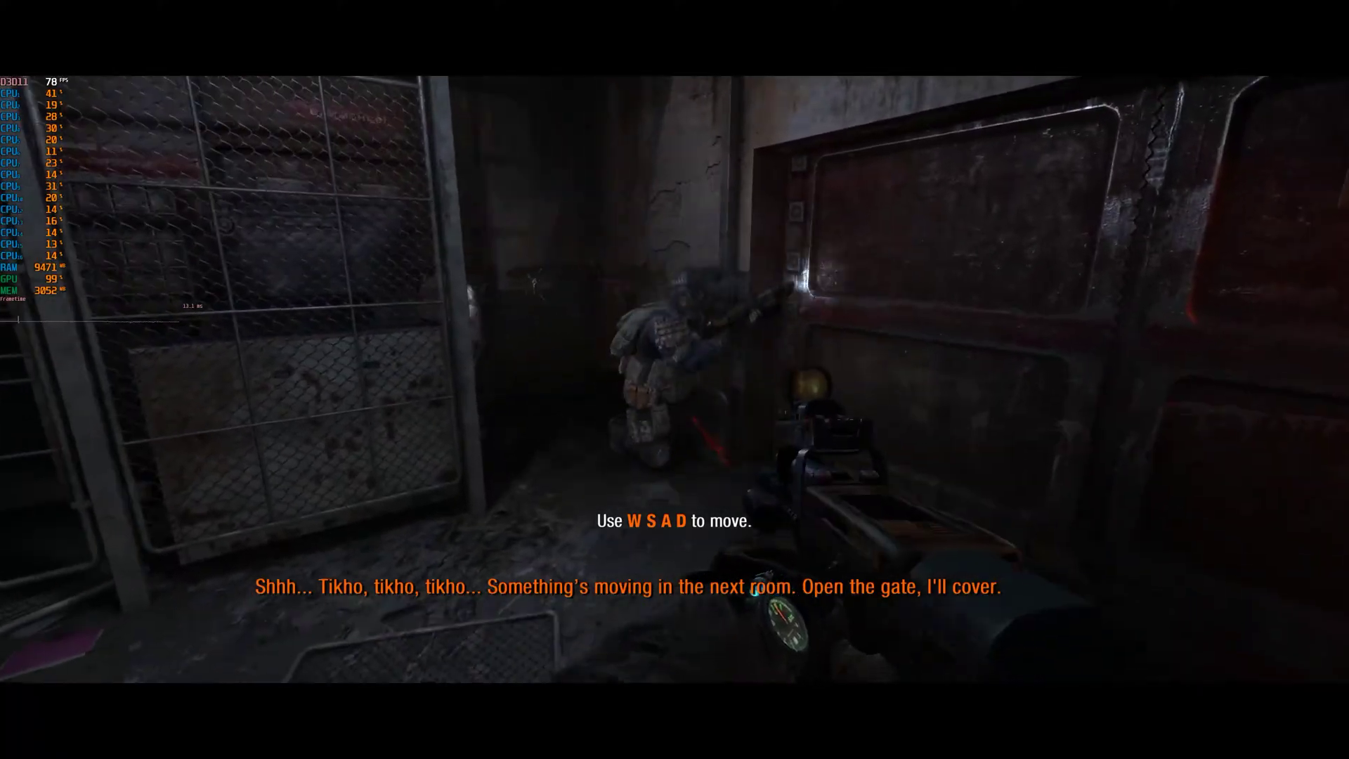
key(s)
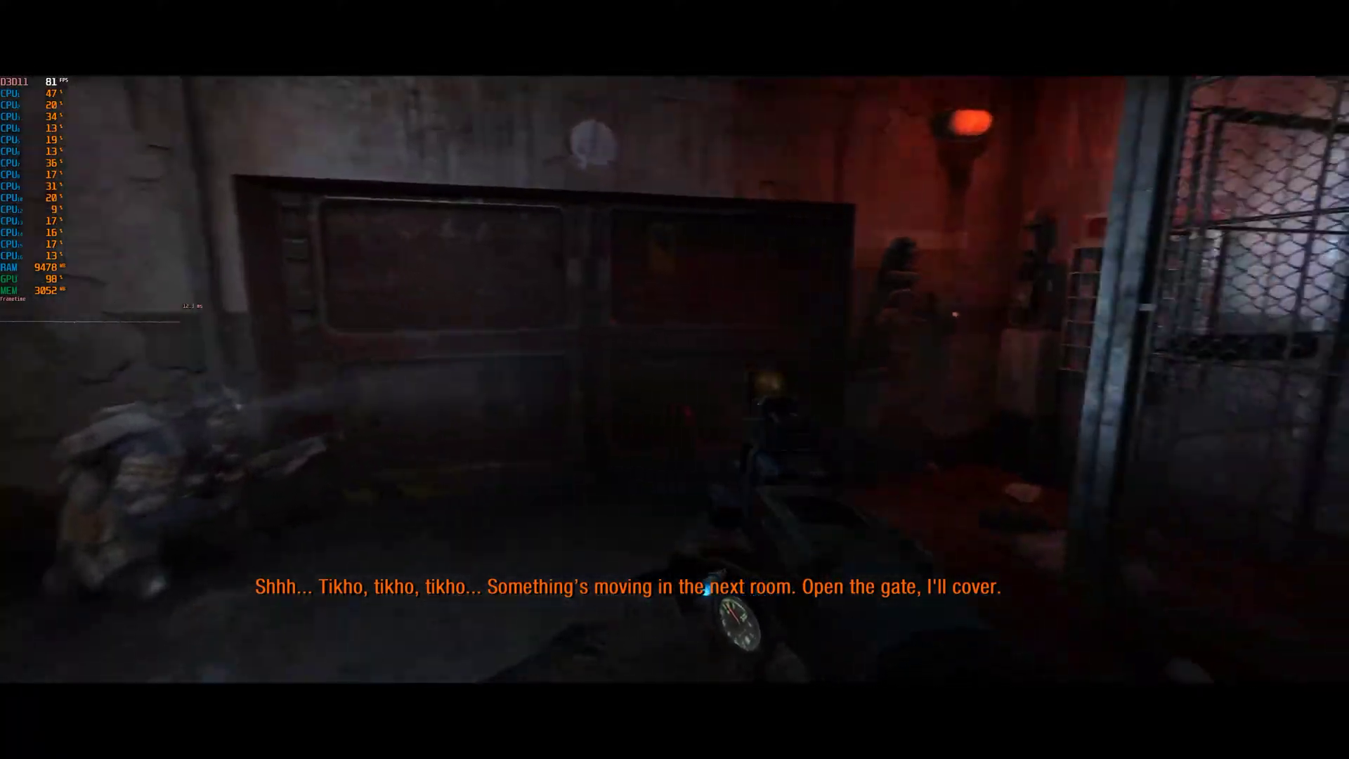
key(w)
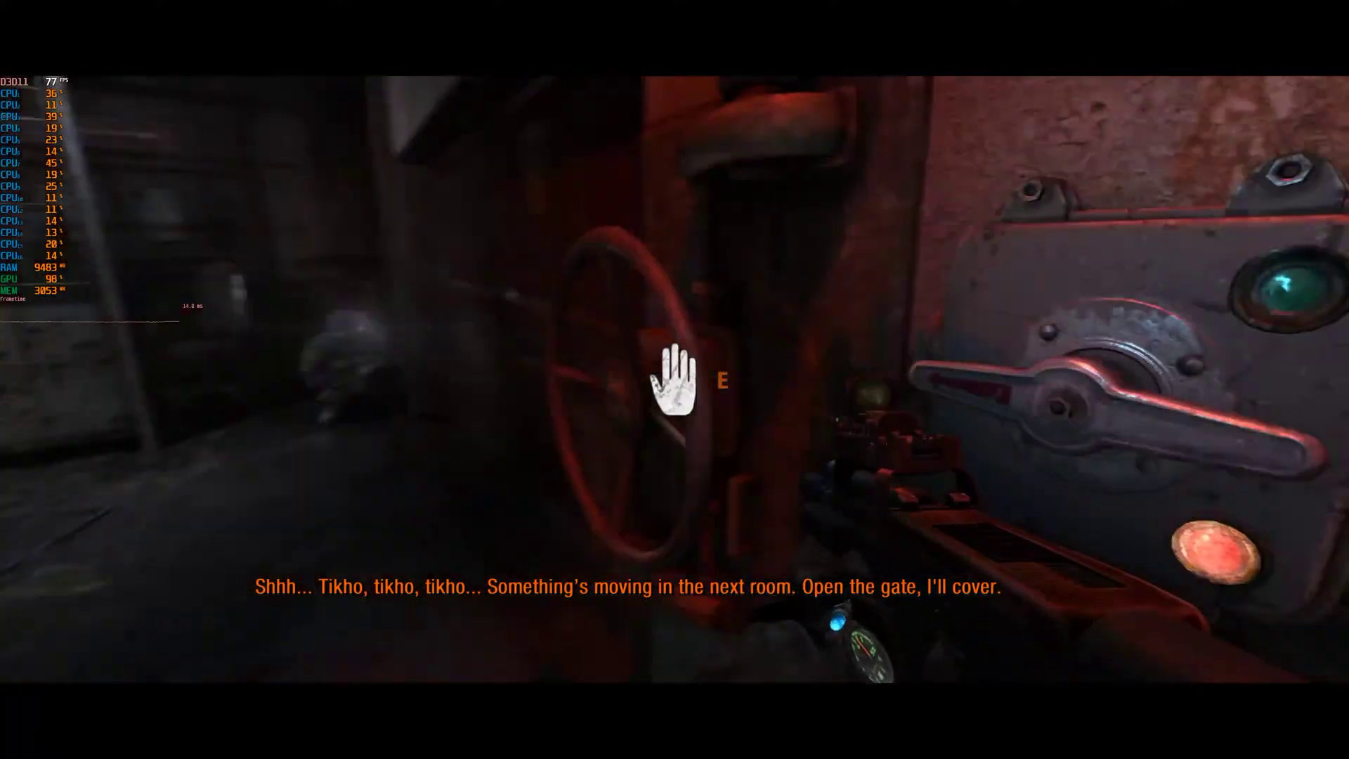
key(w)
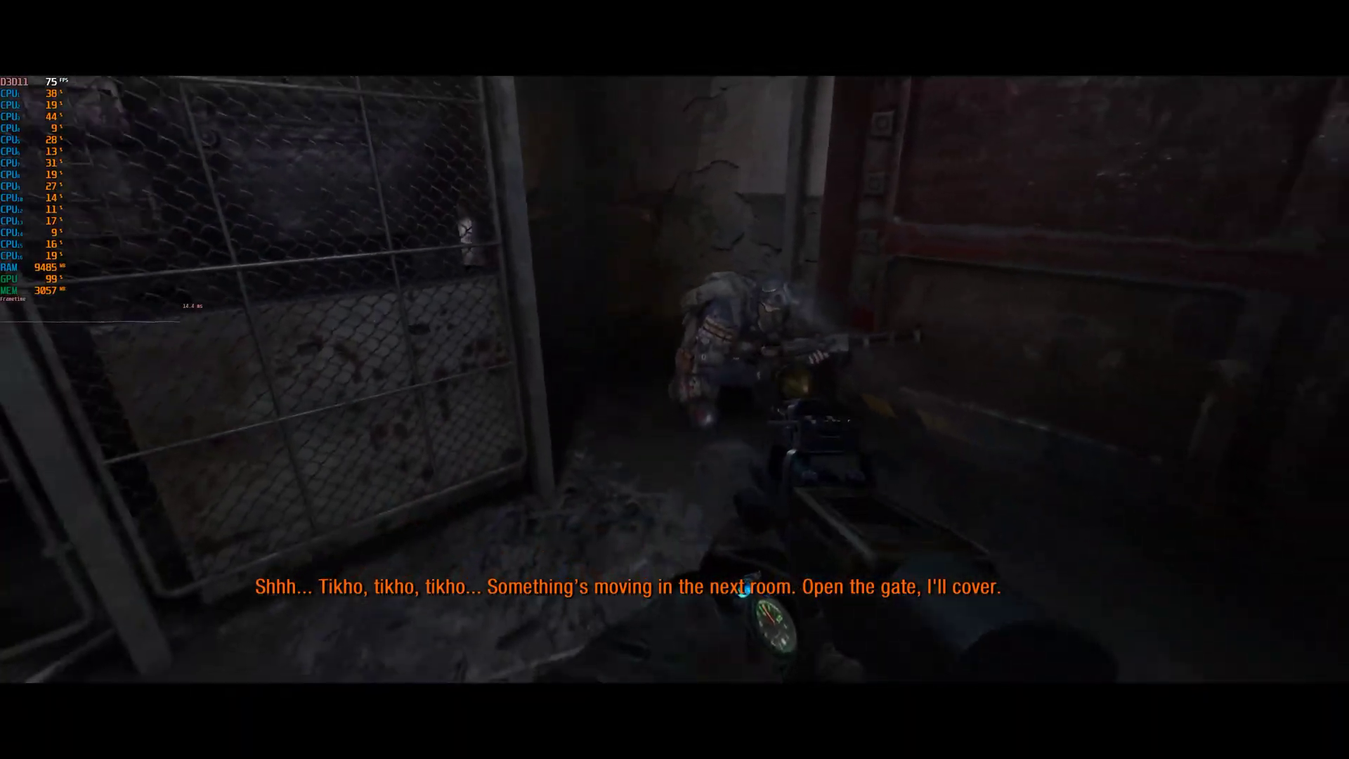
key(s)
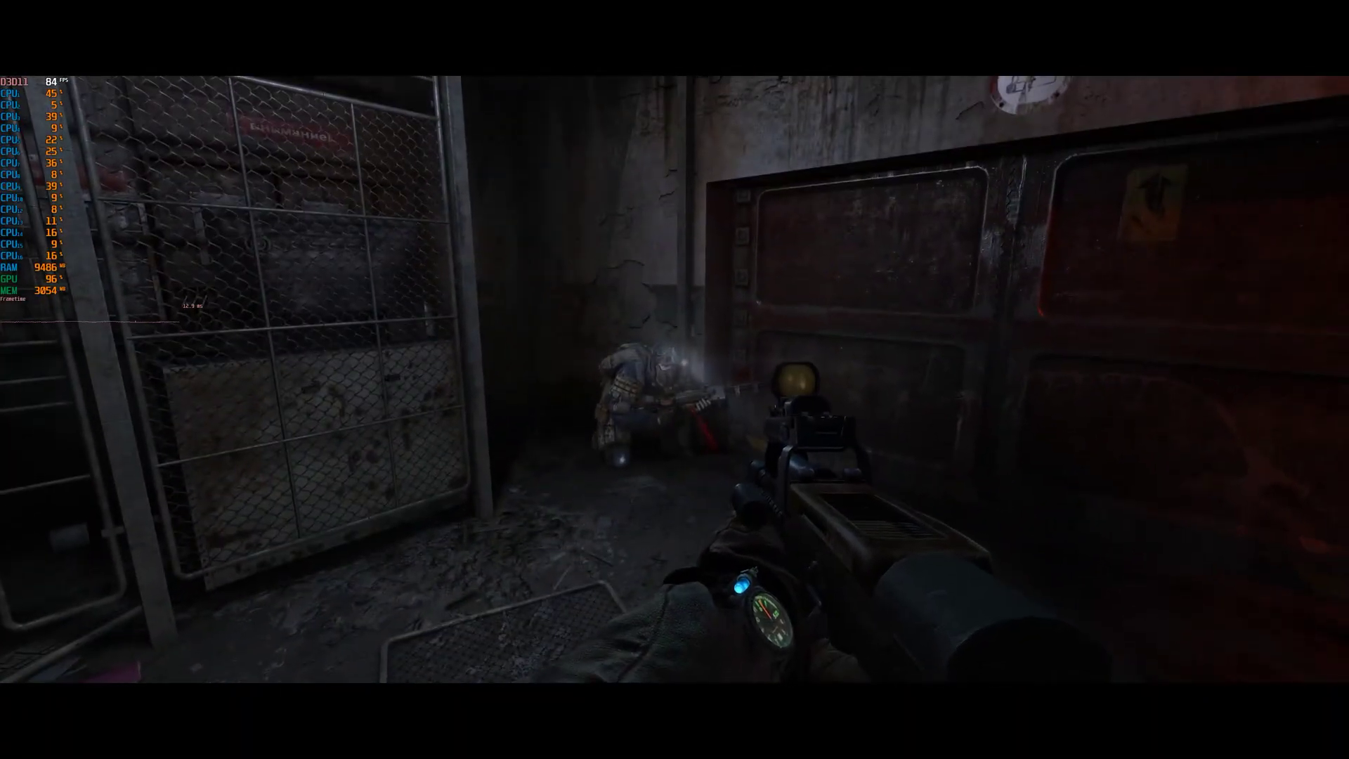
Pause the game, review the video options such as resolution, quality and SSAA, and return to play
key(Escape)
click(241, 288)
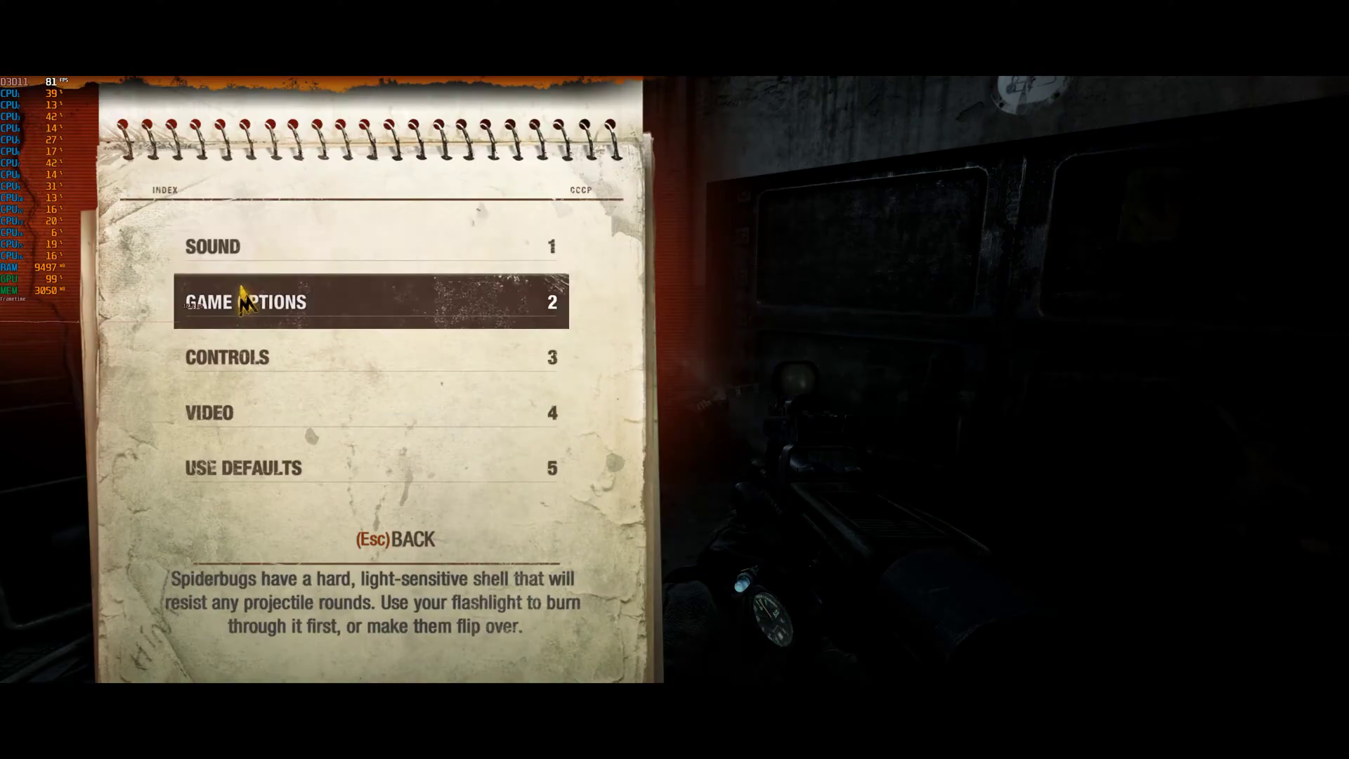
click(246, 413)
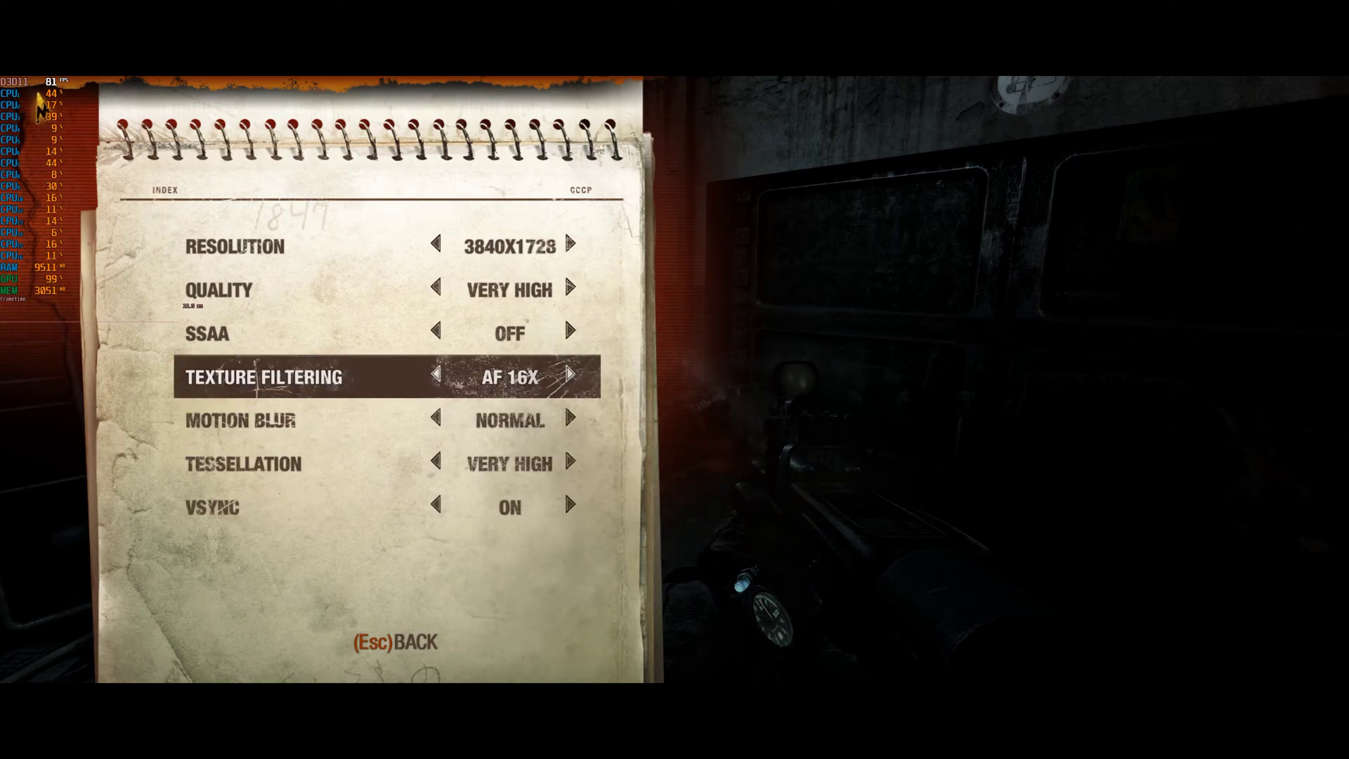
key(Escape)
key(Escape)
key(w)
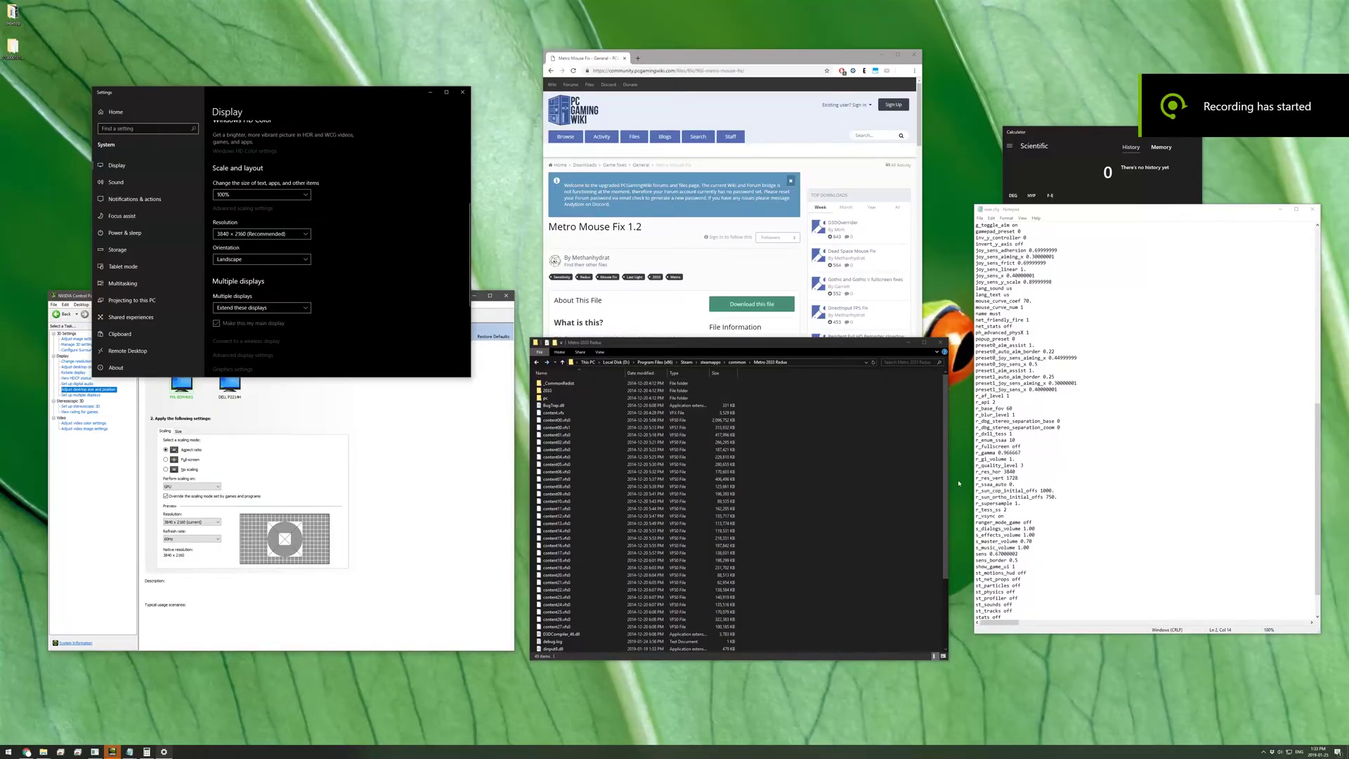
Set r_fullscreen to on in user.cfg
click(1046, 428)
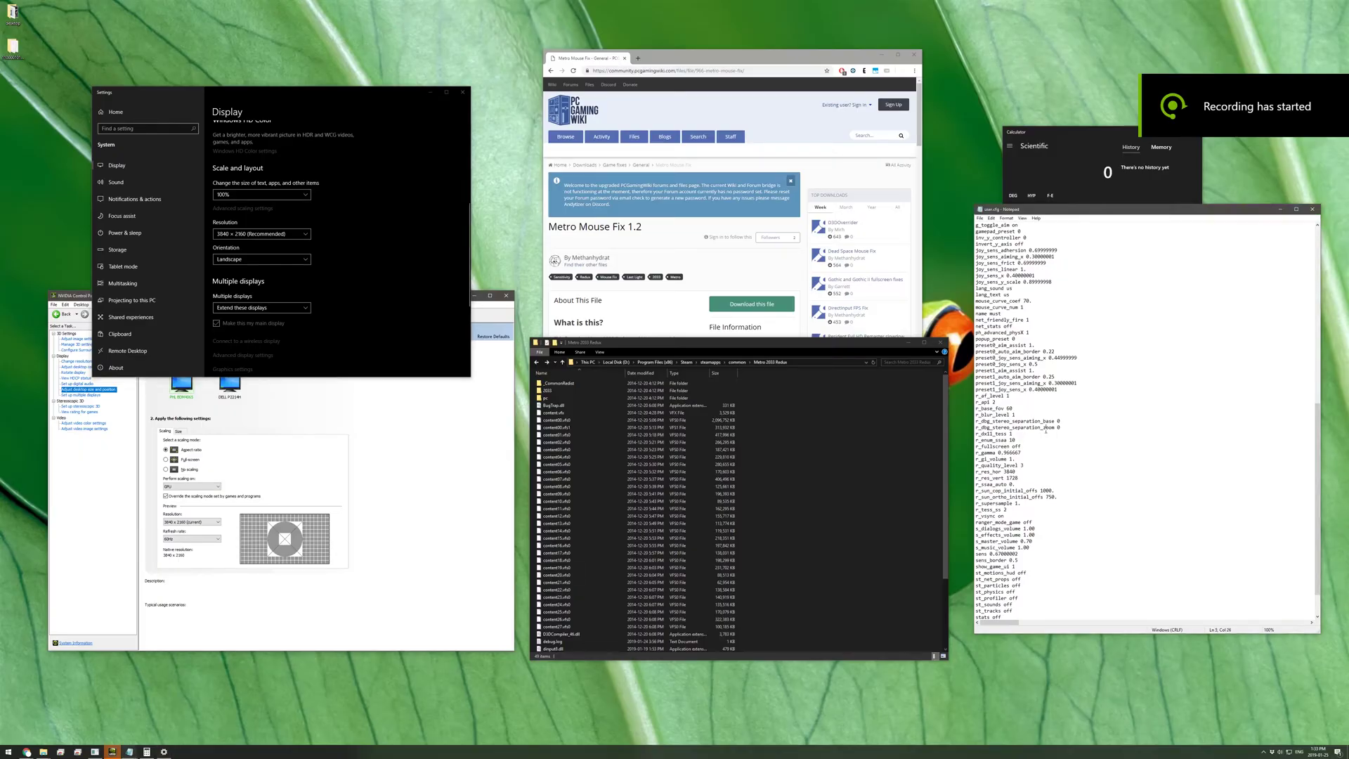
double_click(1017, 446)
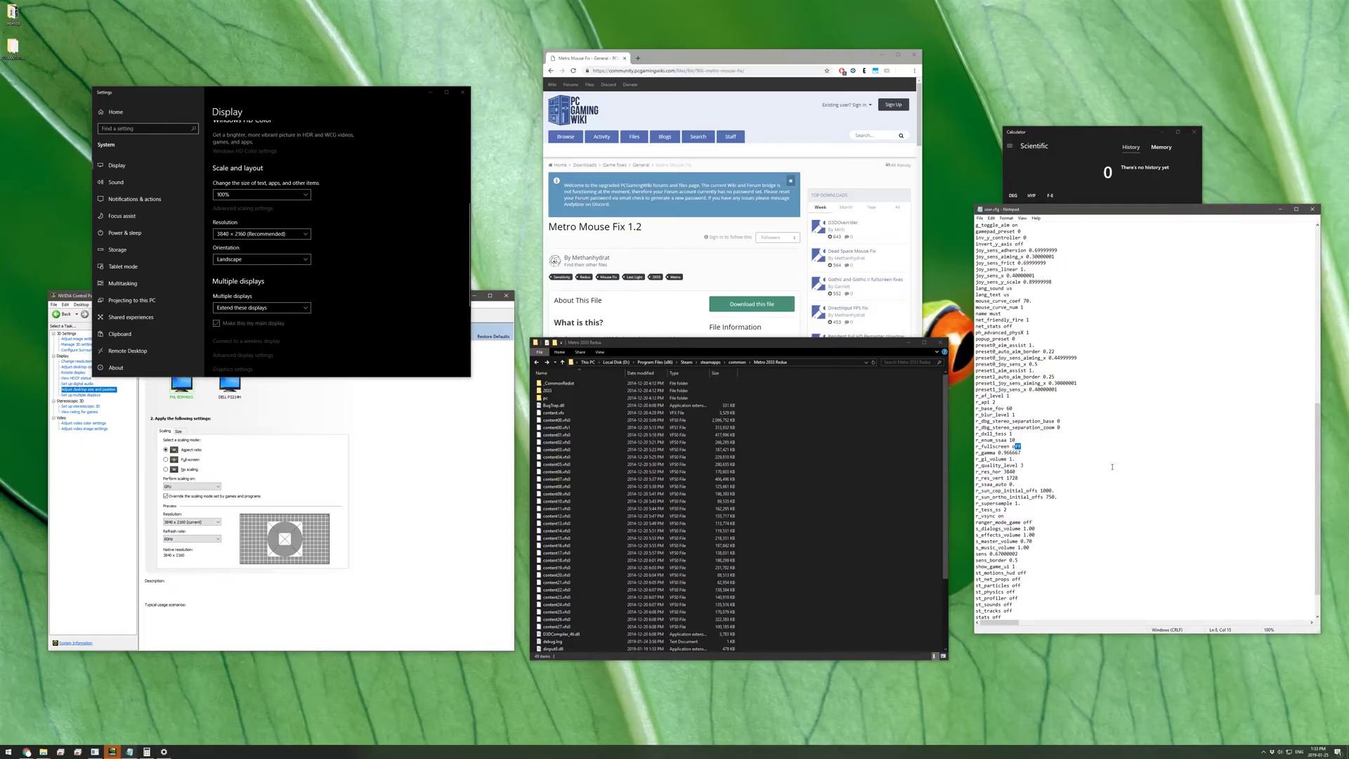
text(on)
click(1064, 465)
In NVIDIA Control Panel, customize the display resolutions with those not exposed by the display enabled, and start a new custom resolution
click(467, 454)
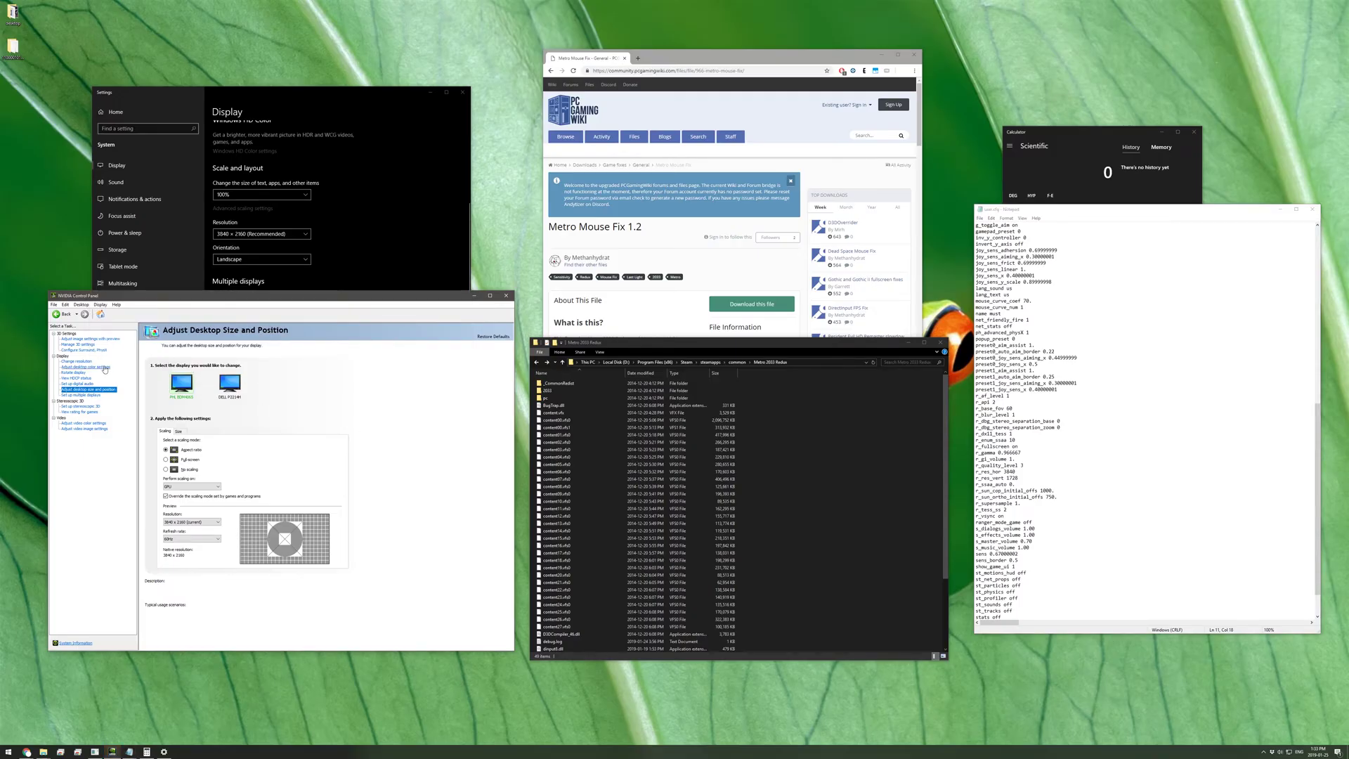
click(76, 361)
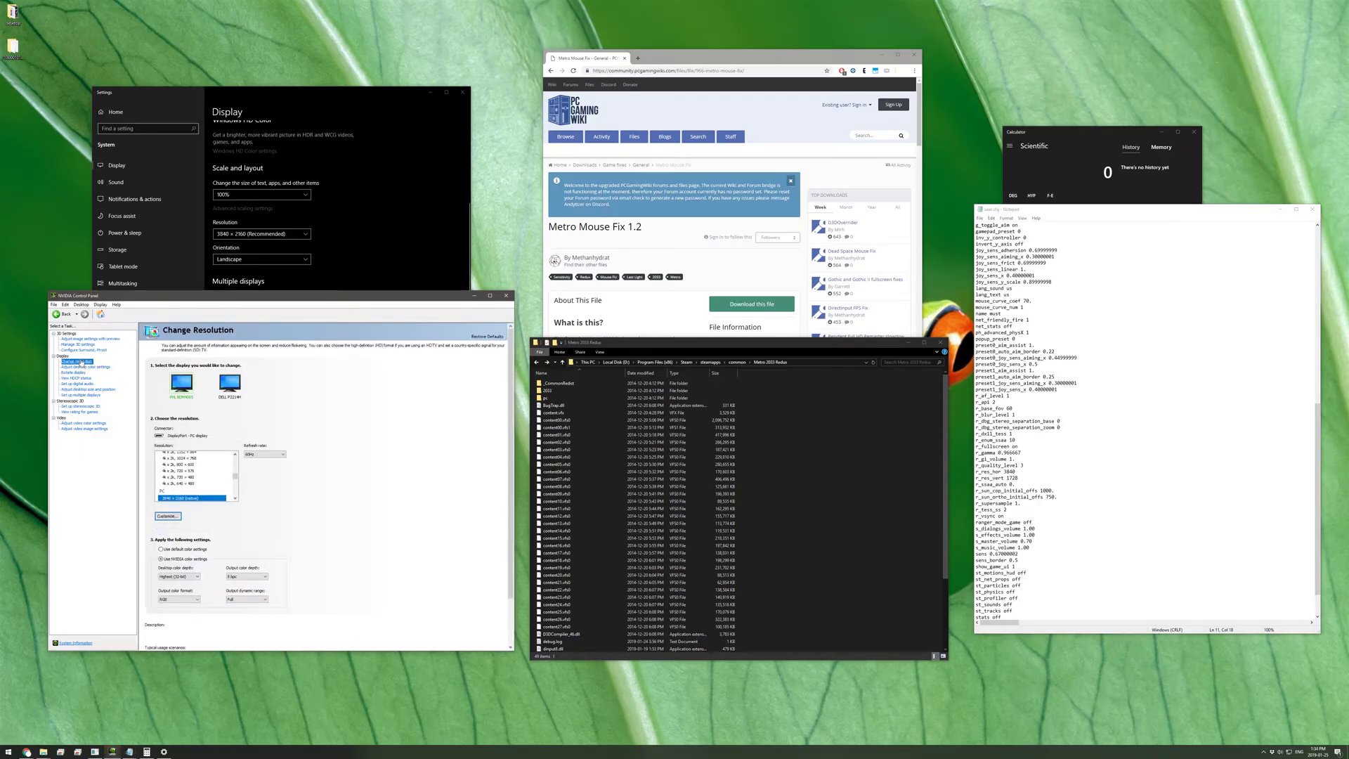
click(179, 519)
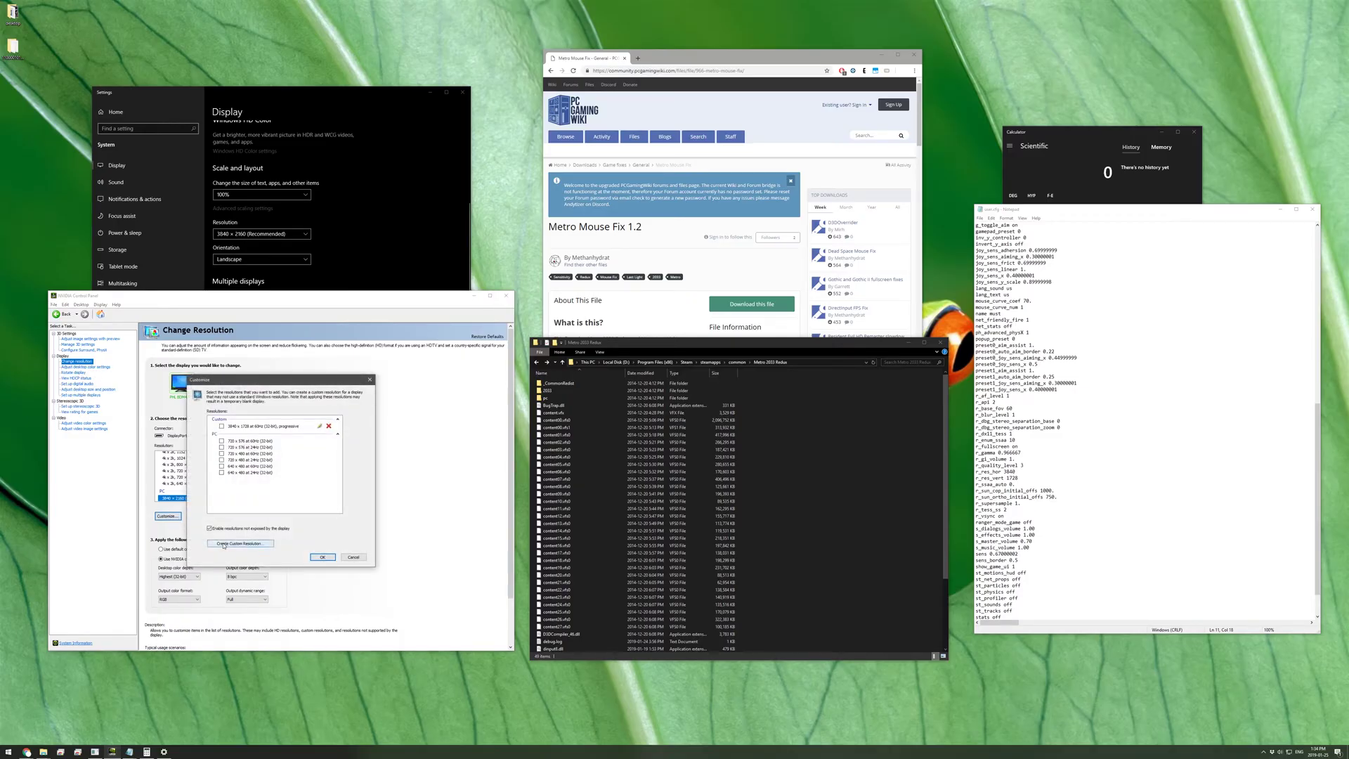
click(223, 531)
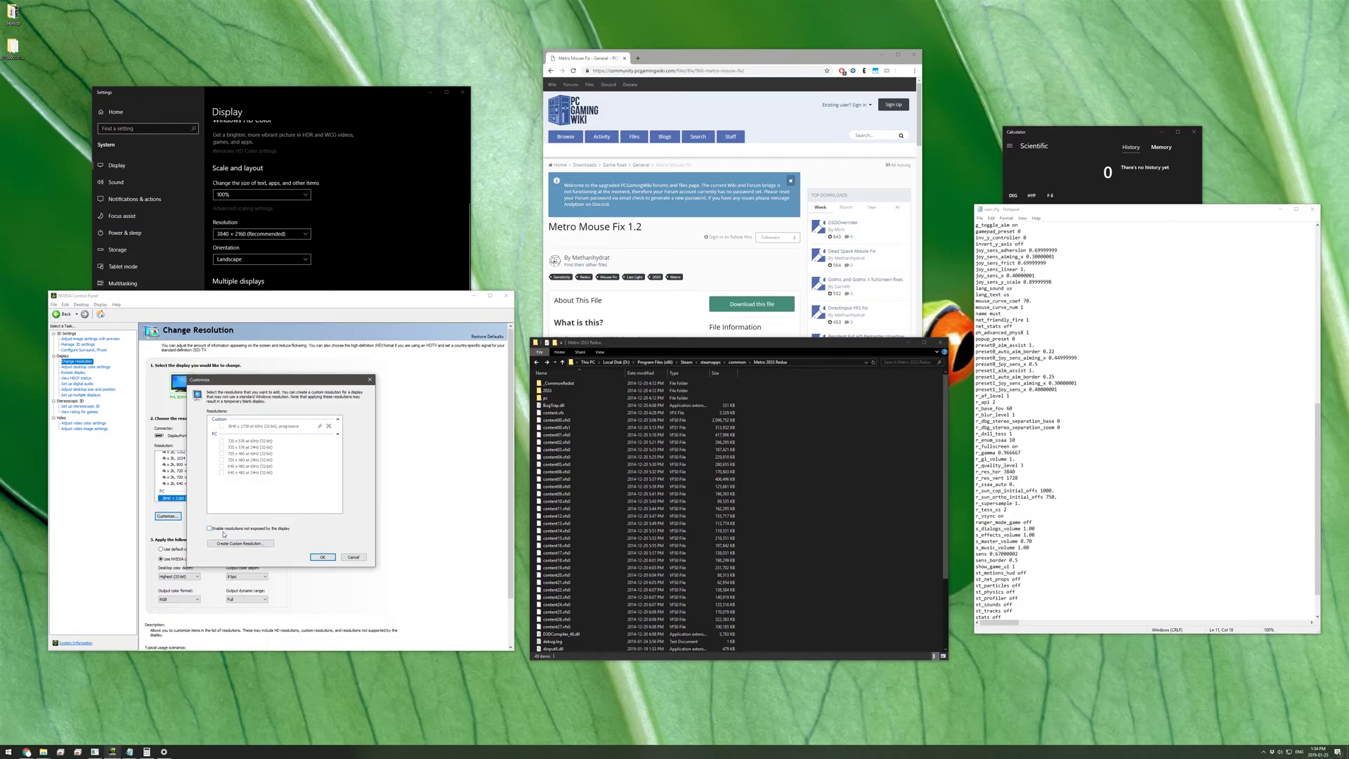
click(222, 531)
click(222, 426)
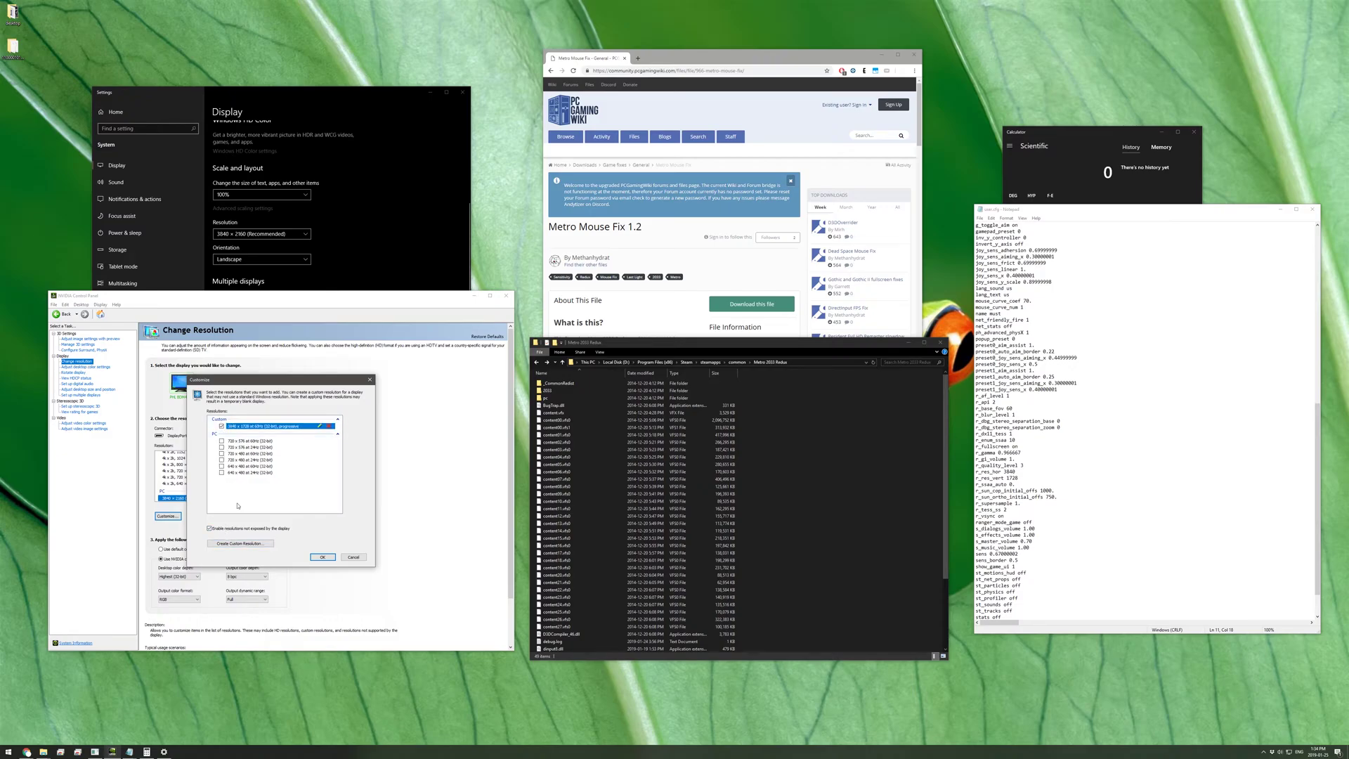
click(243, 545)
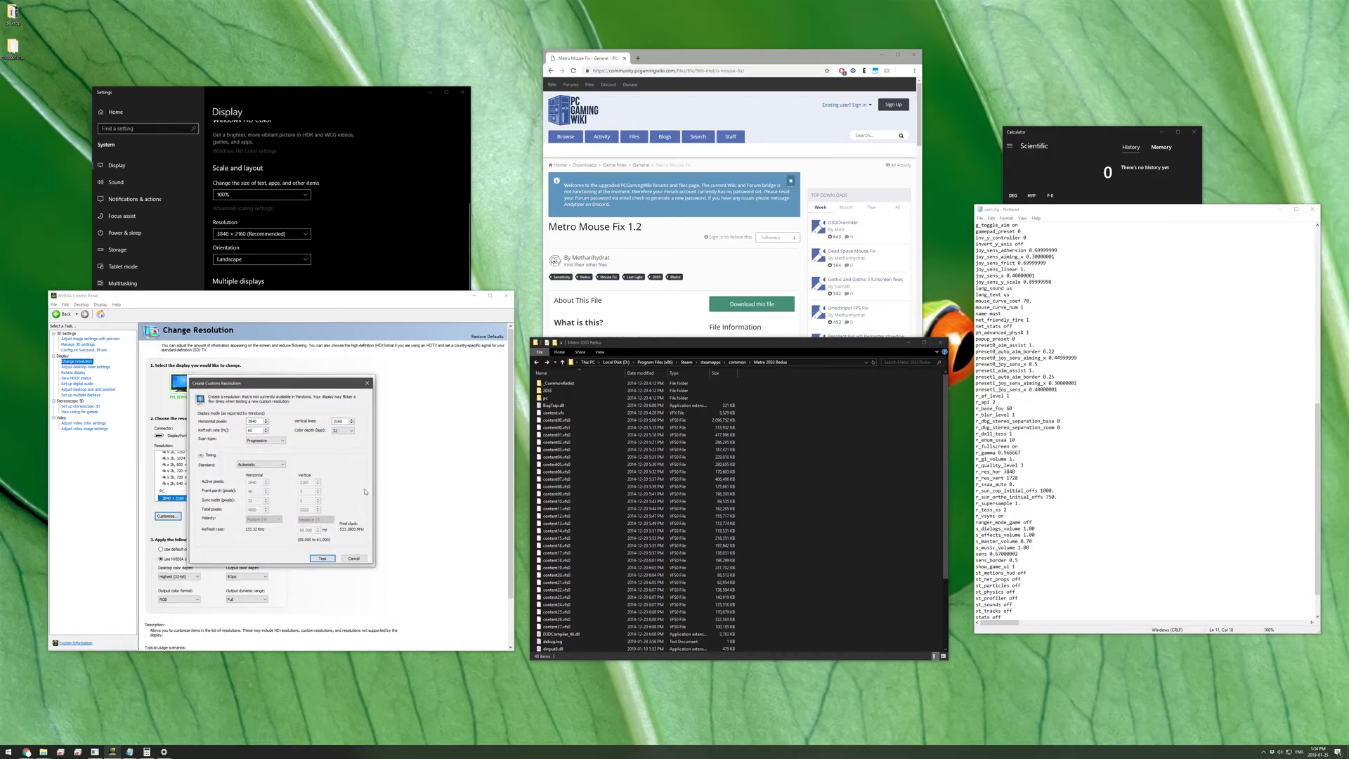
Multiply the horizontal resolution 3840 by 1.25 in Calculator
drag(1076, 137, 1054, 121)
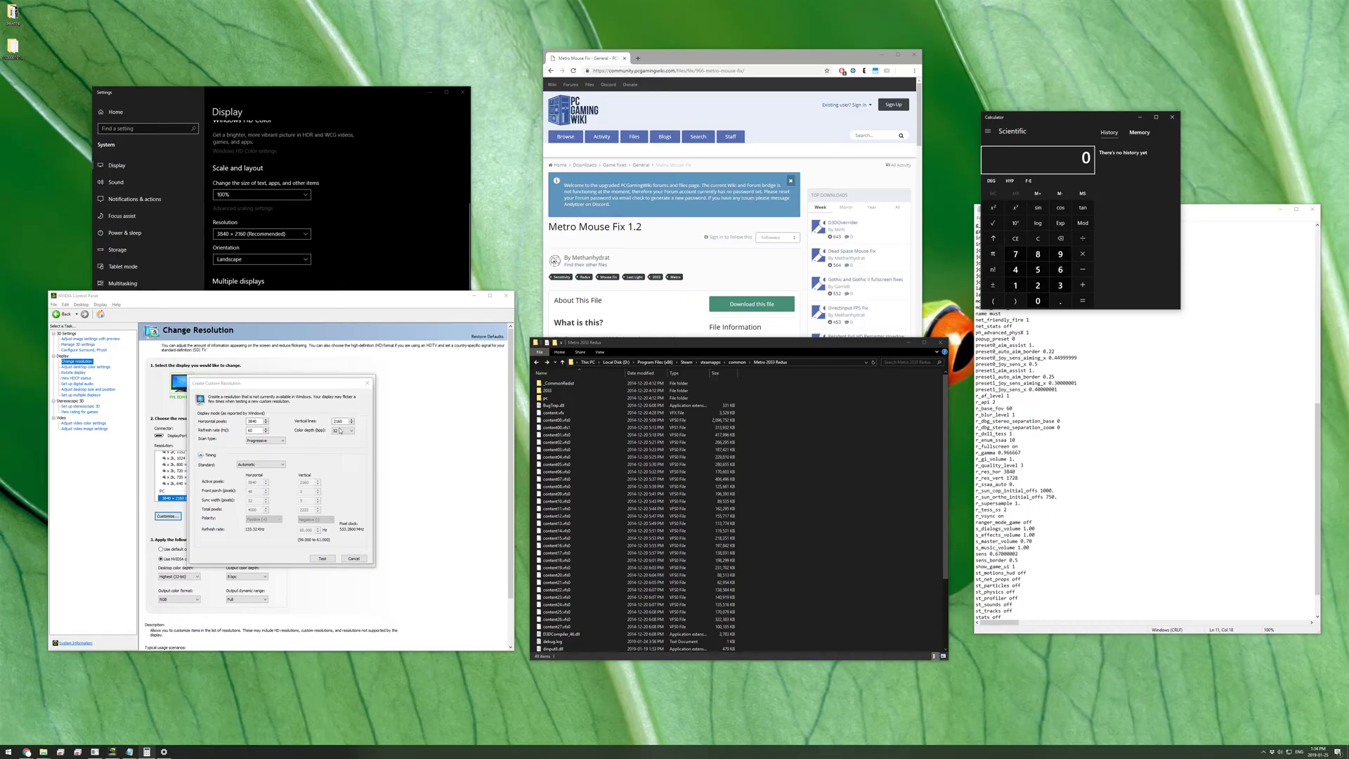
click(1060, 285)
click(1039, 255)
click(1016, 270)
click(1038, 301)
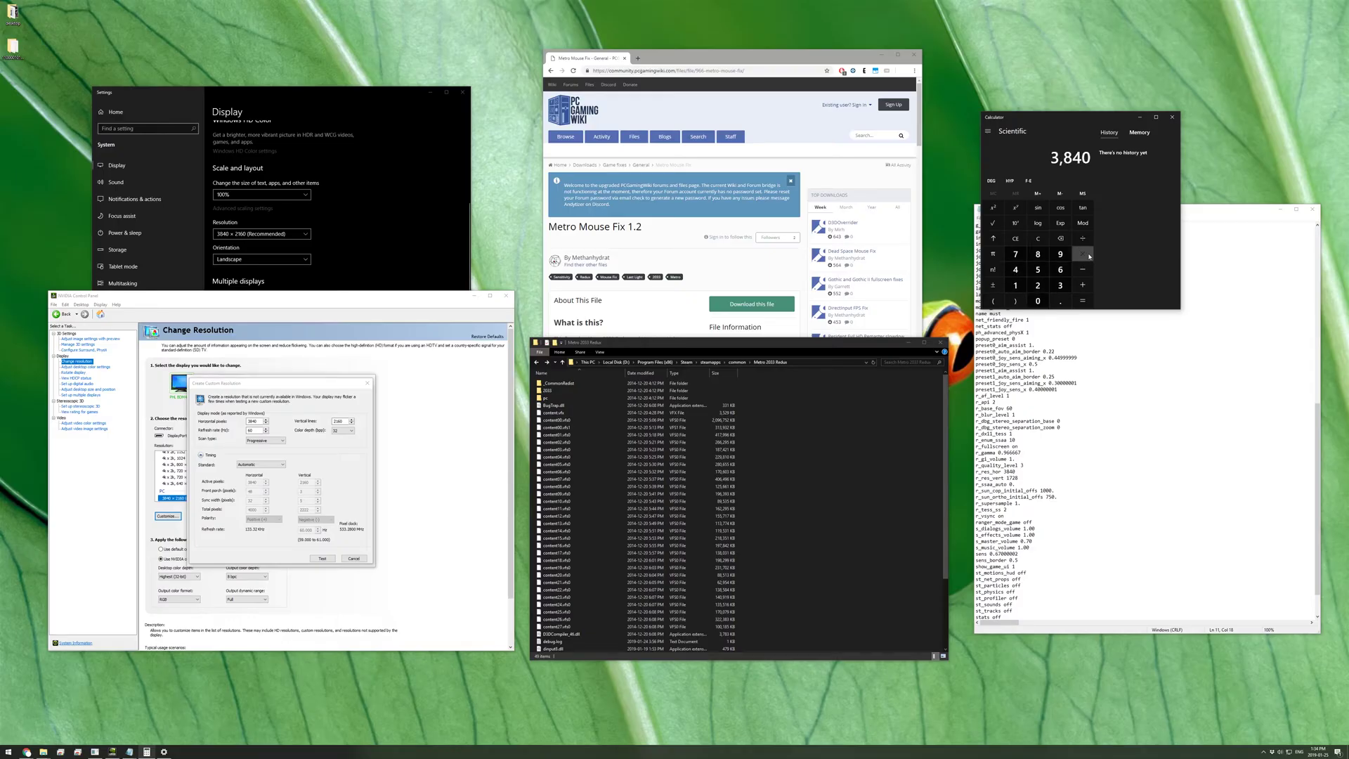
click(1083, 254)
click(1019, 287)
click(1061, 301)
click(1038, 285)
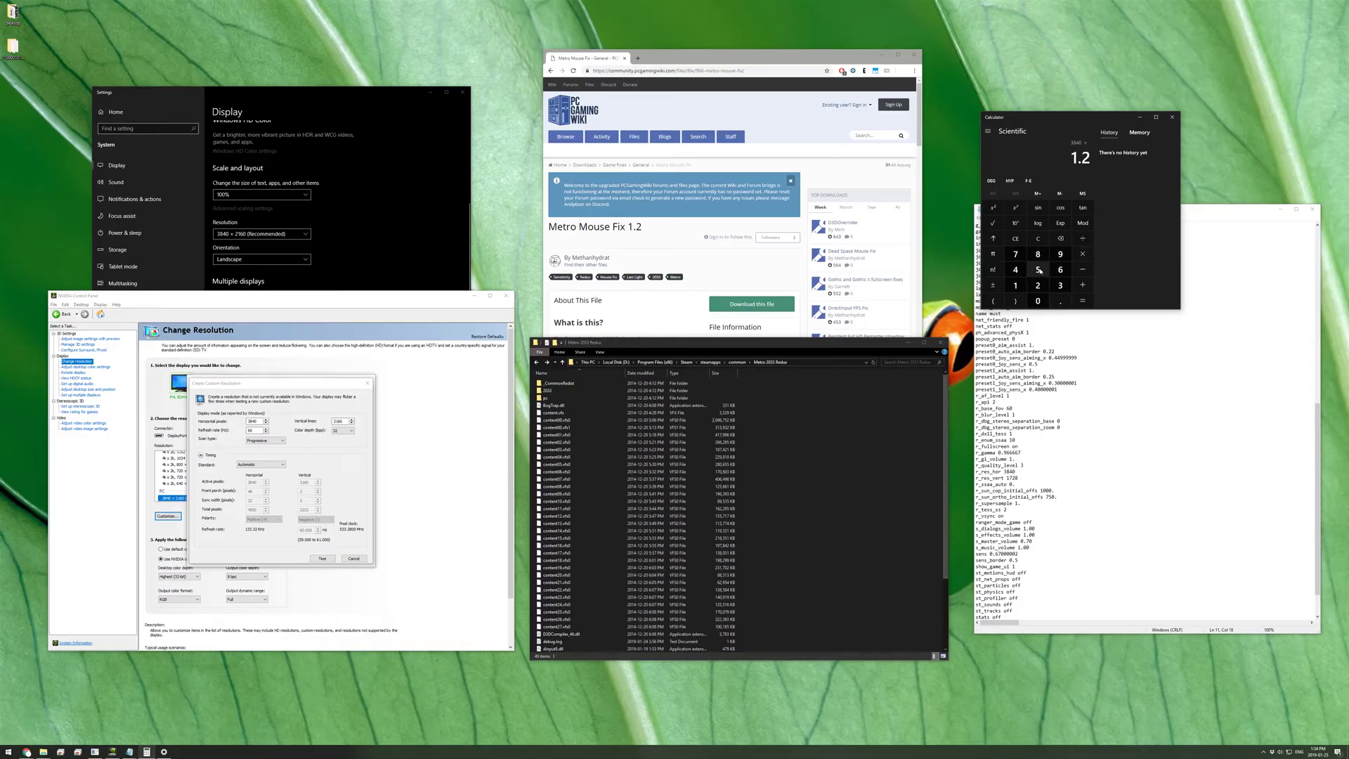
click(1038, 270)
click(1083, 301)
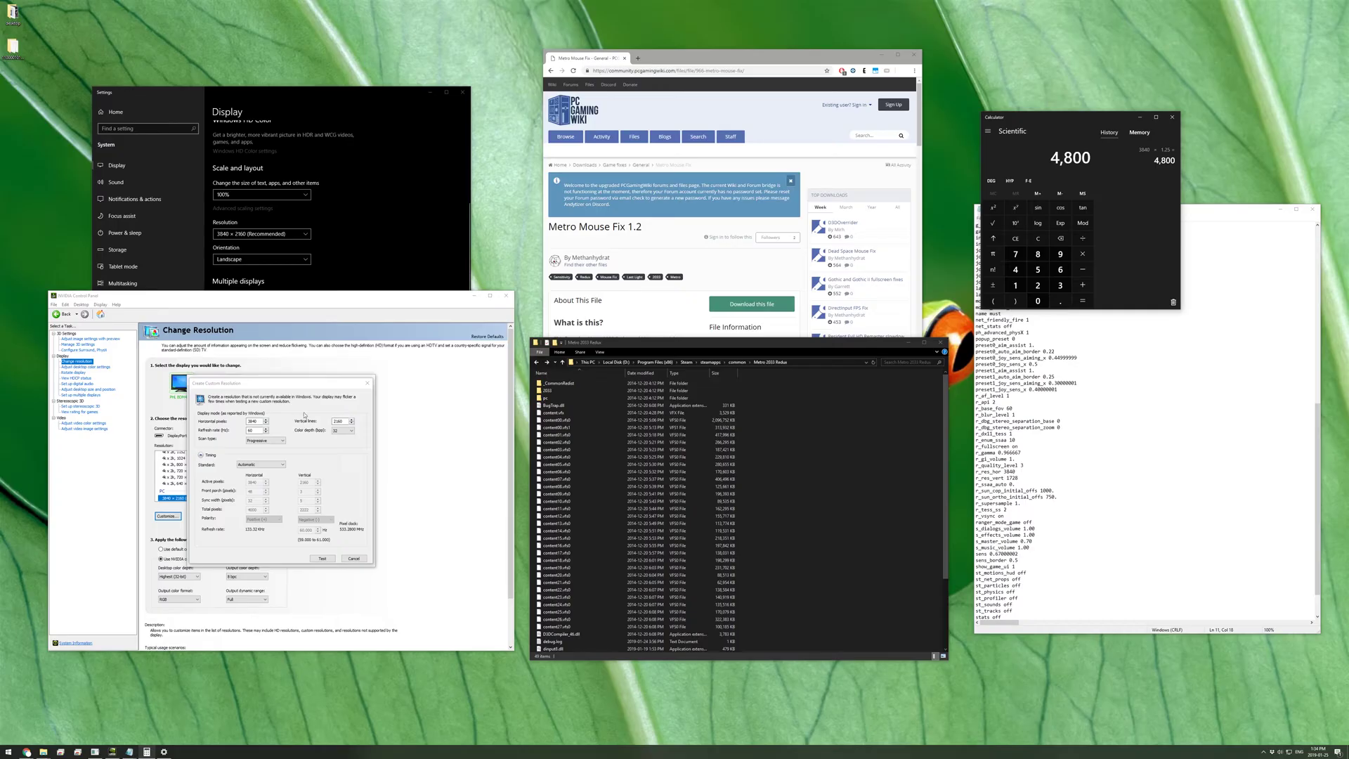
Set the custom resolution's horizontal pixels to 4800, test it at 4800 × 2160, and save it
click(226, 424)
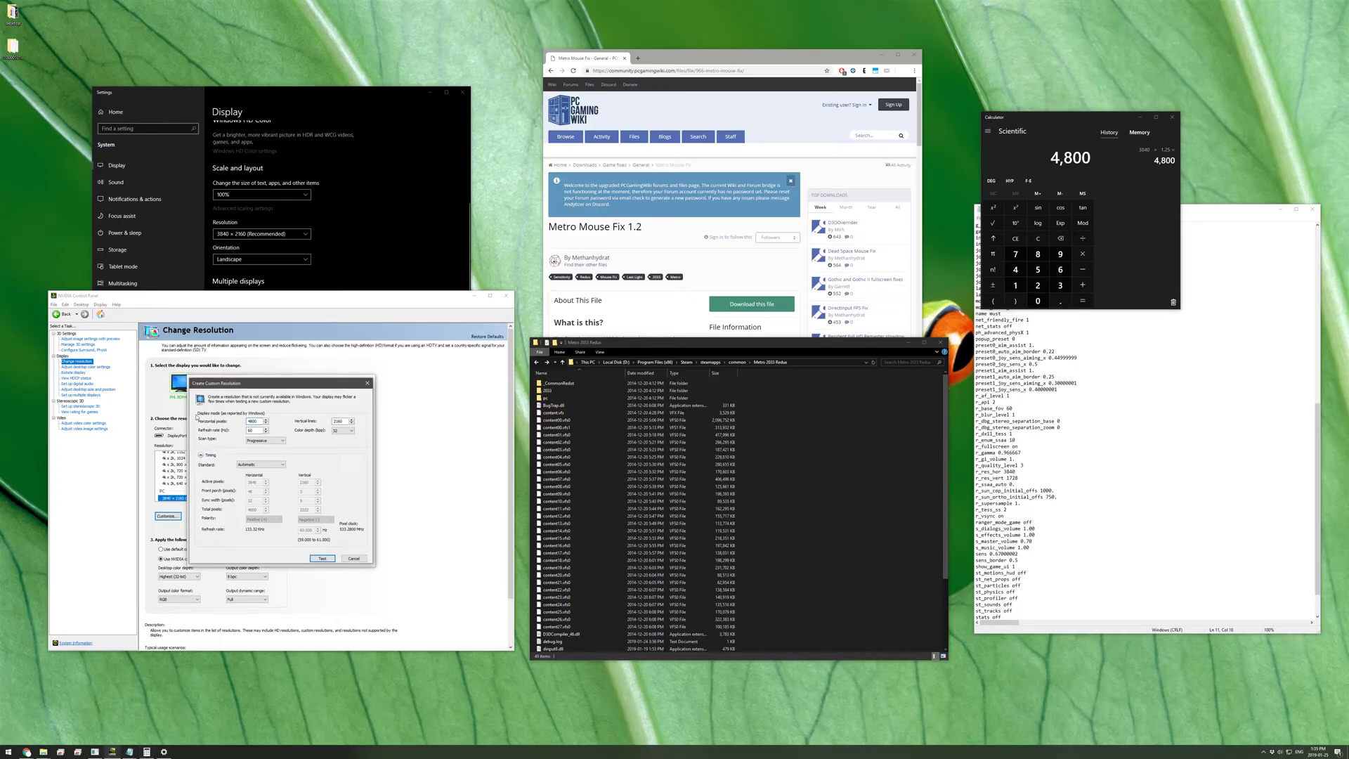
click(322, 558)
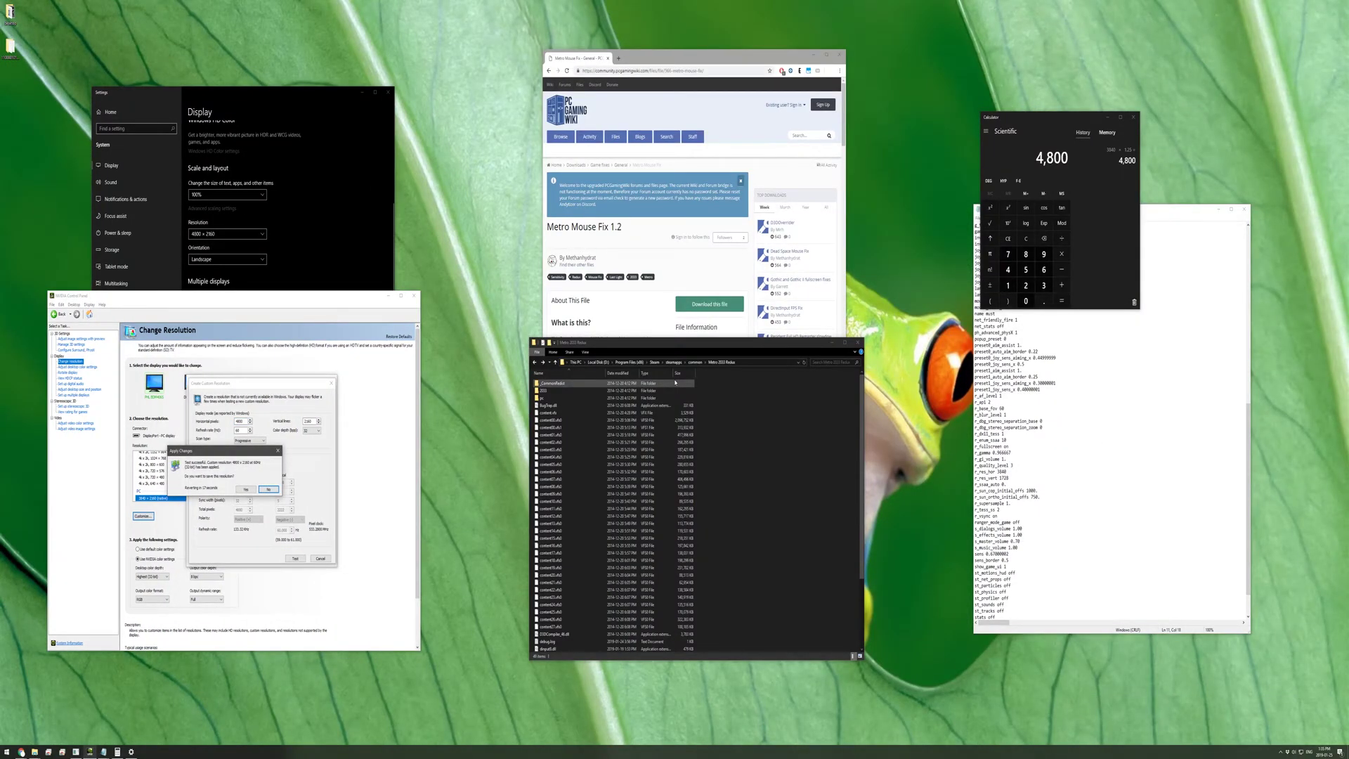
click(251, 492)
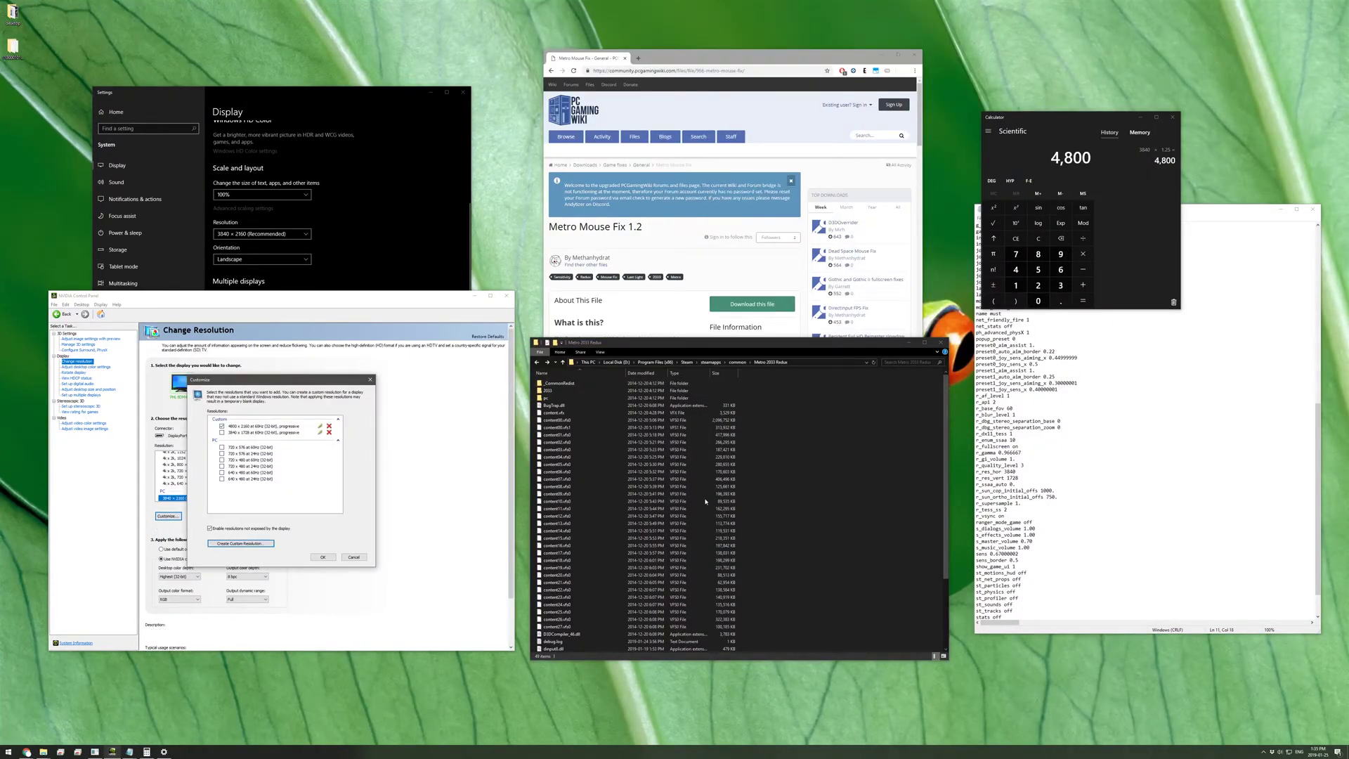
click(322, 558)
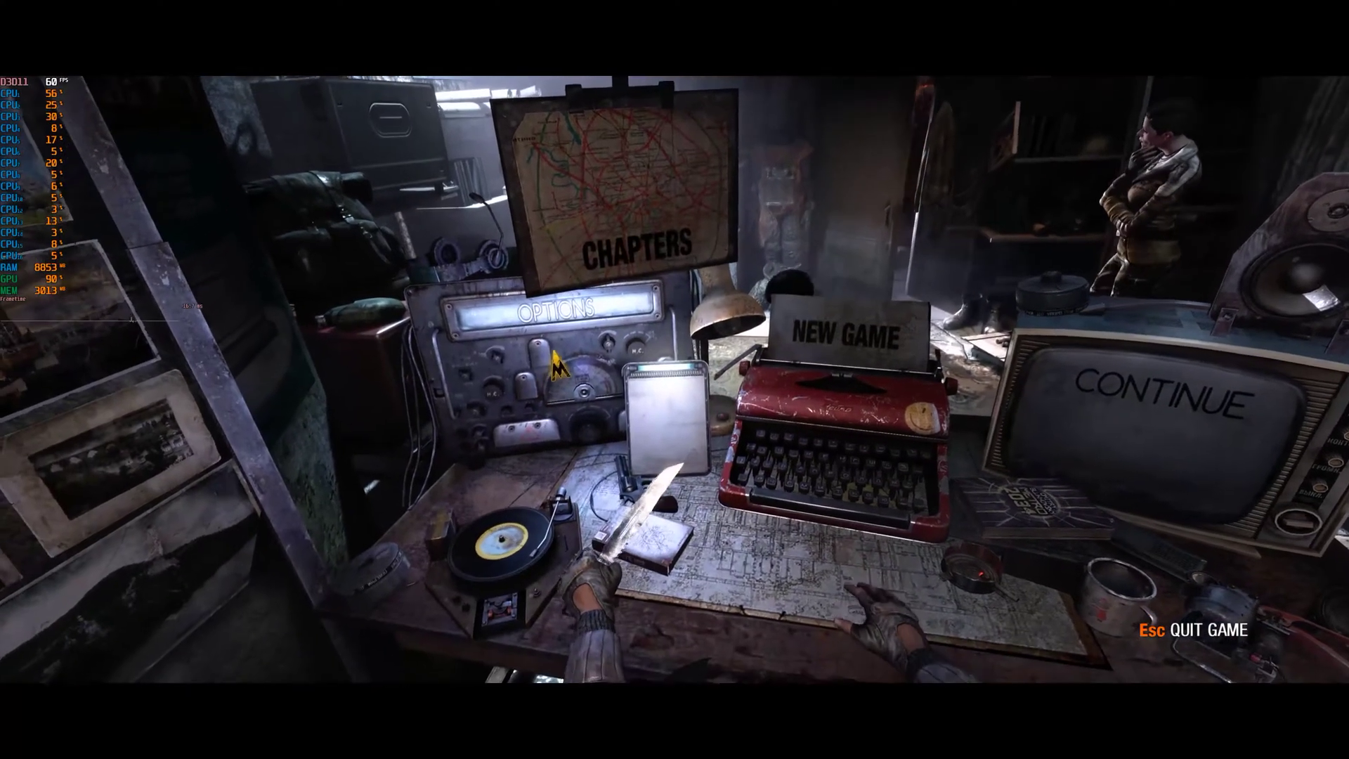
Change the resolution to 4800X2160 in Metro 2033 Redux's video options and continue the saved game
click(558, 346)
click(555, 367)
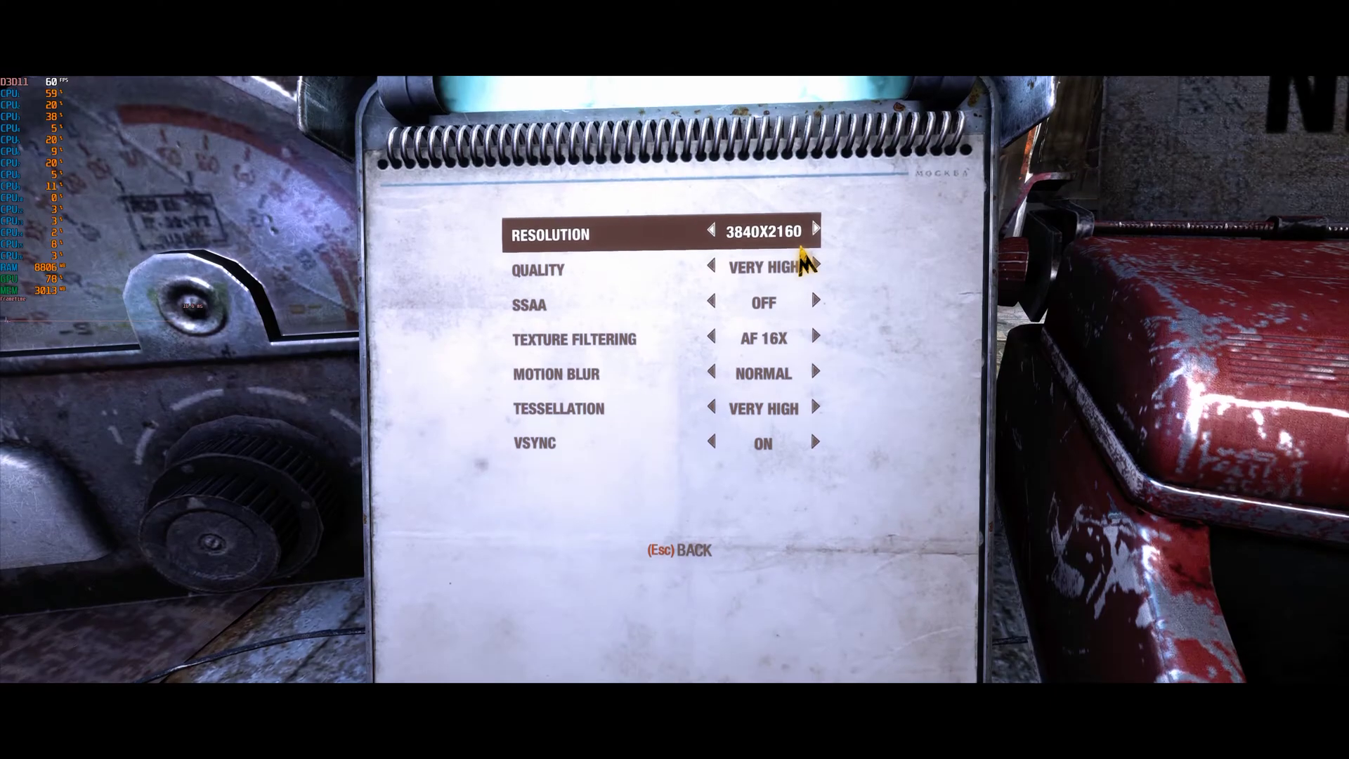
key(Right)
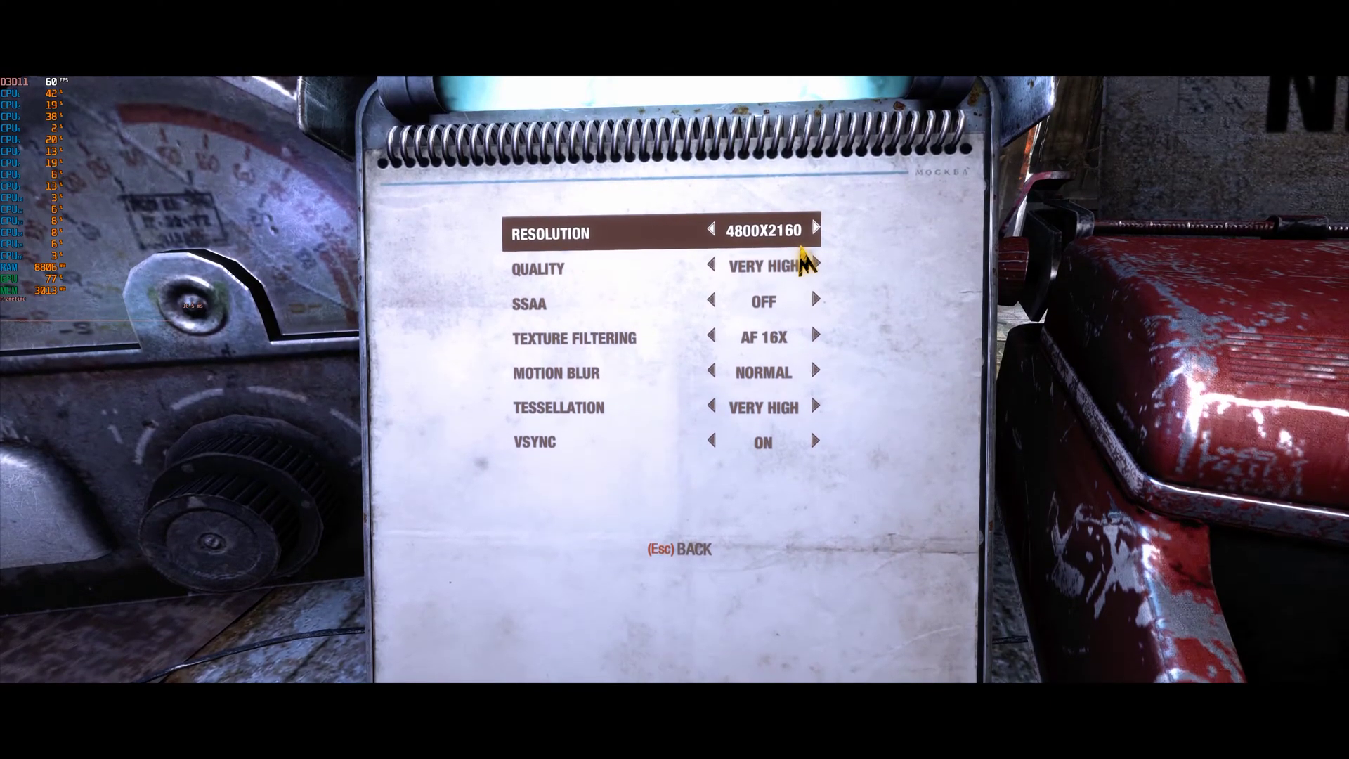
key(Right)
key(Escape)
key(Escape)
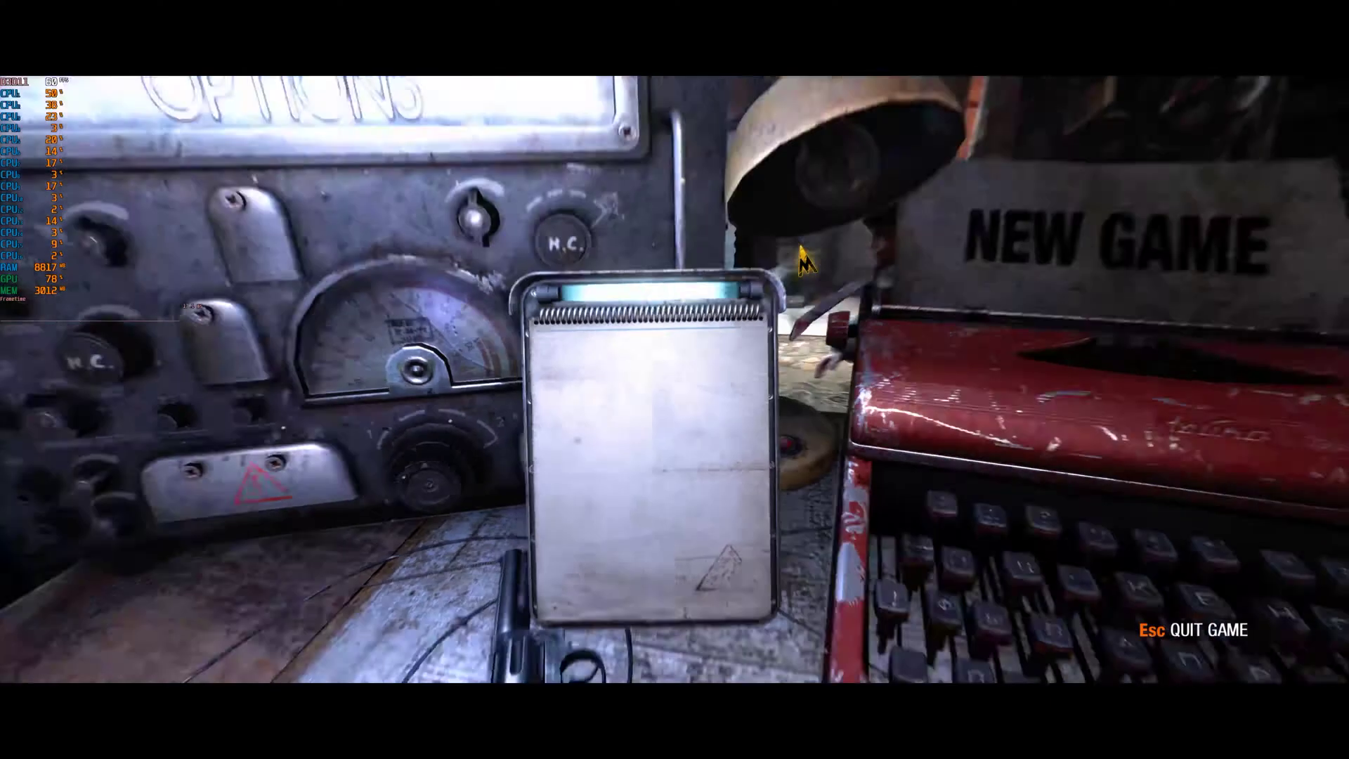
click(979, 461)
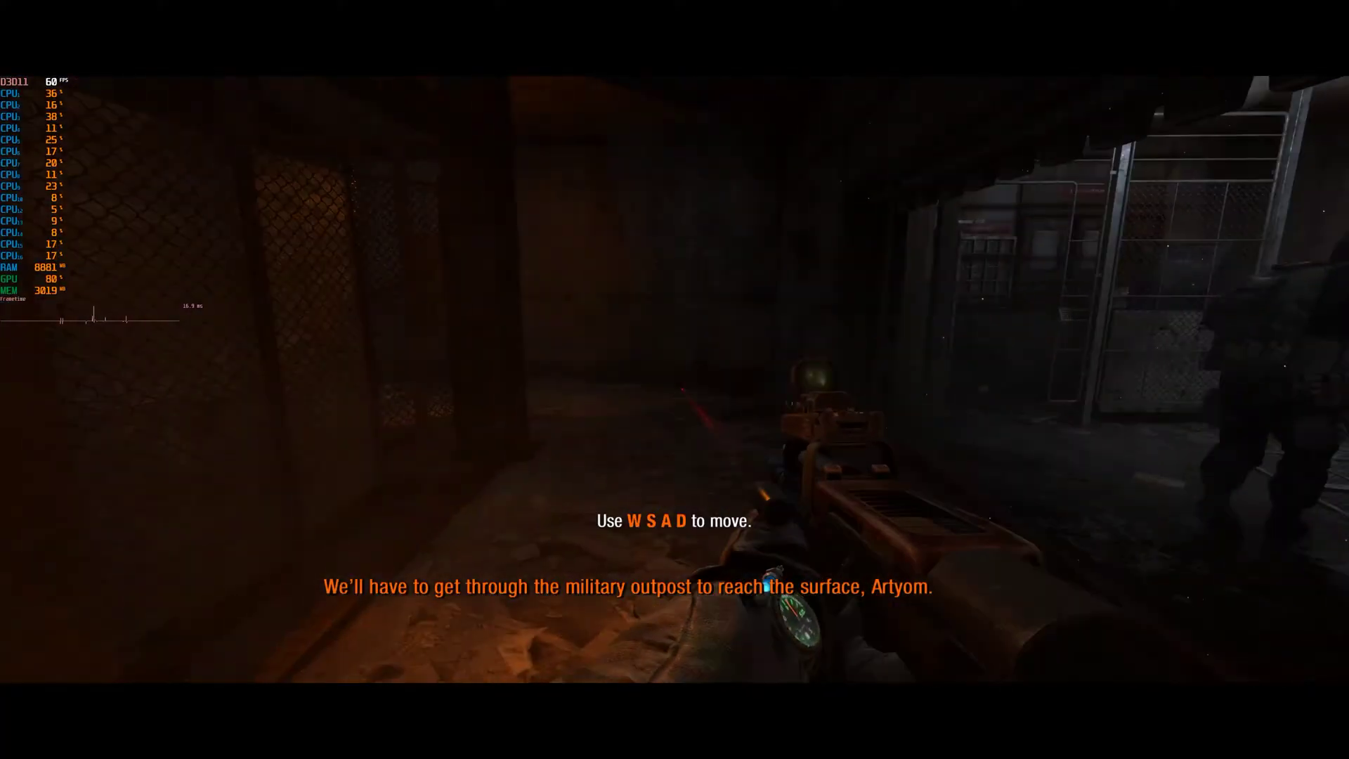
key(w)
key(w)
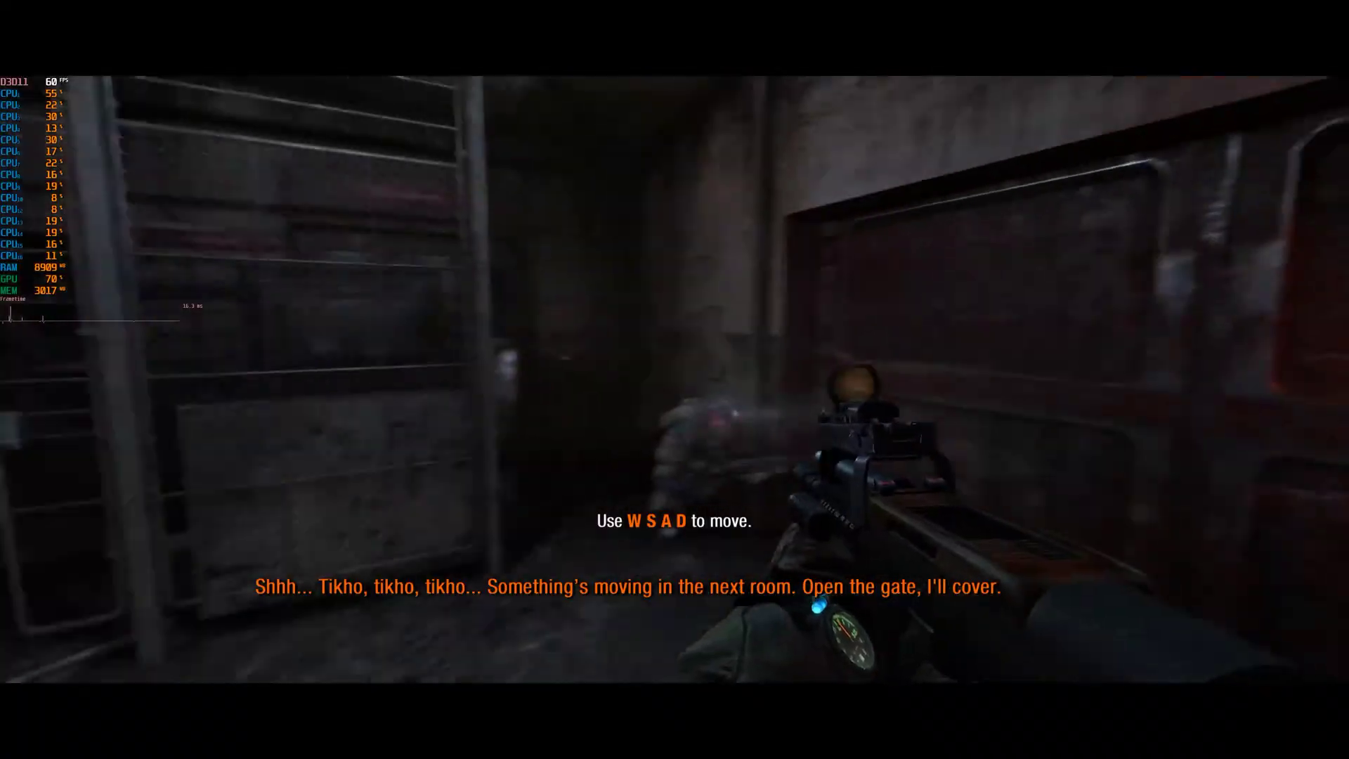
key(w)
key(e)
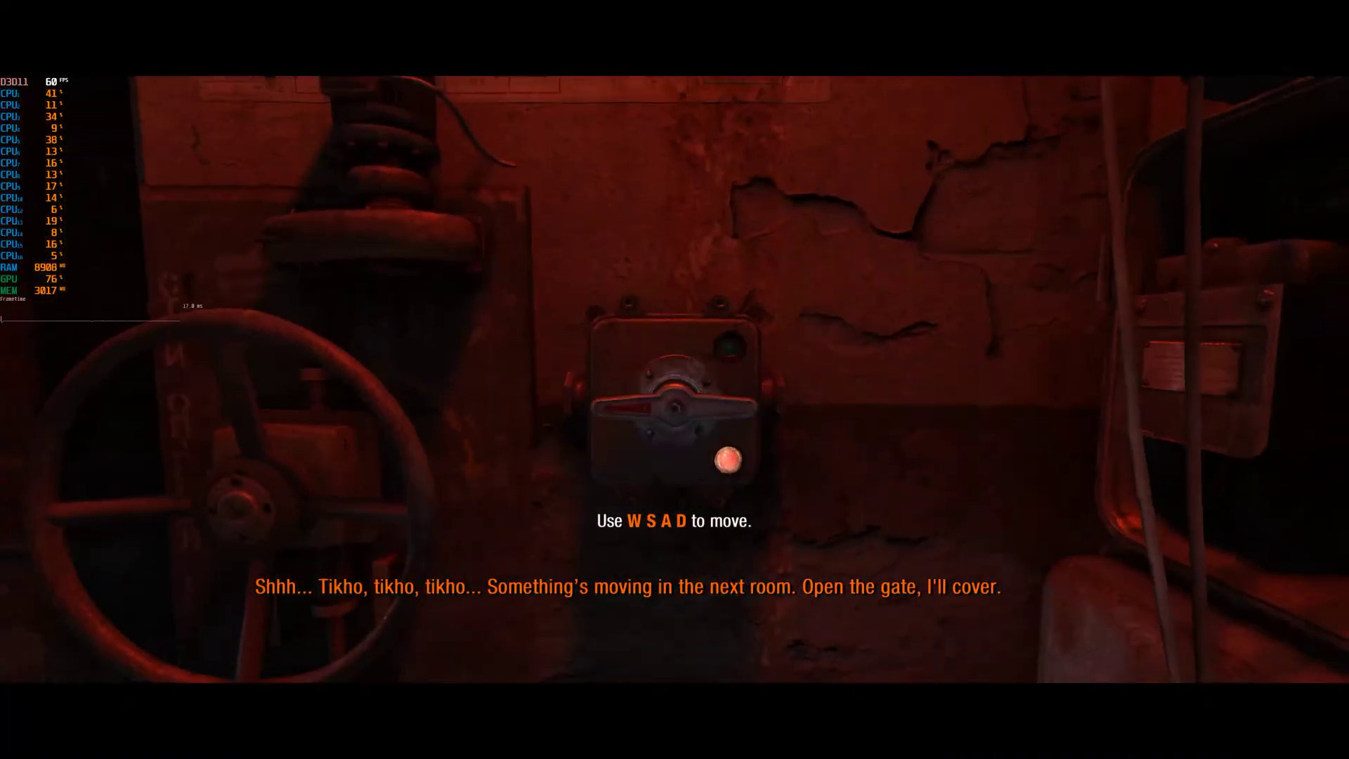
key(e)
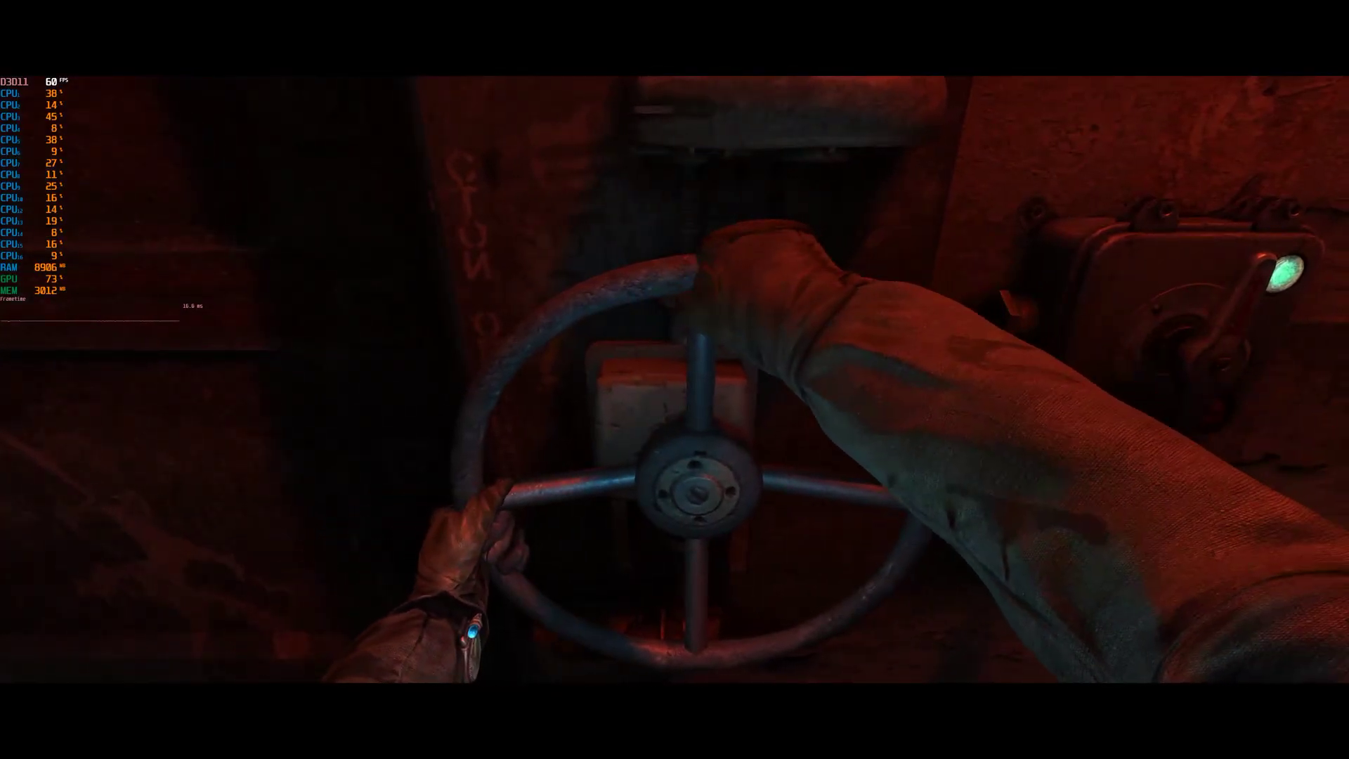
key(e)
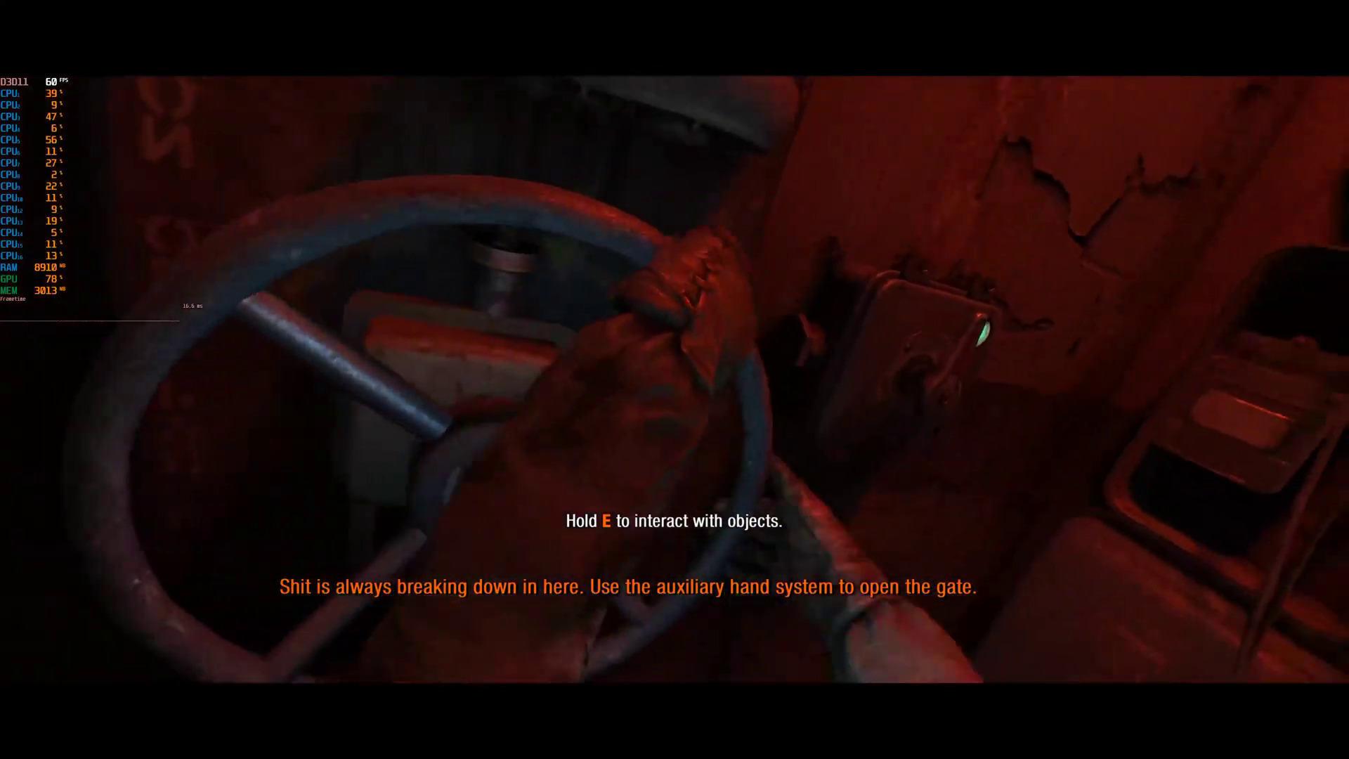
key(e)
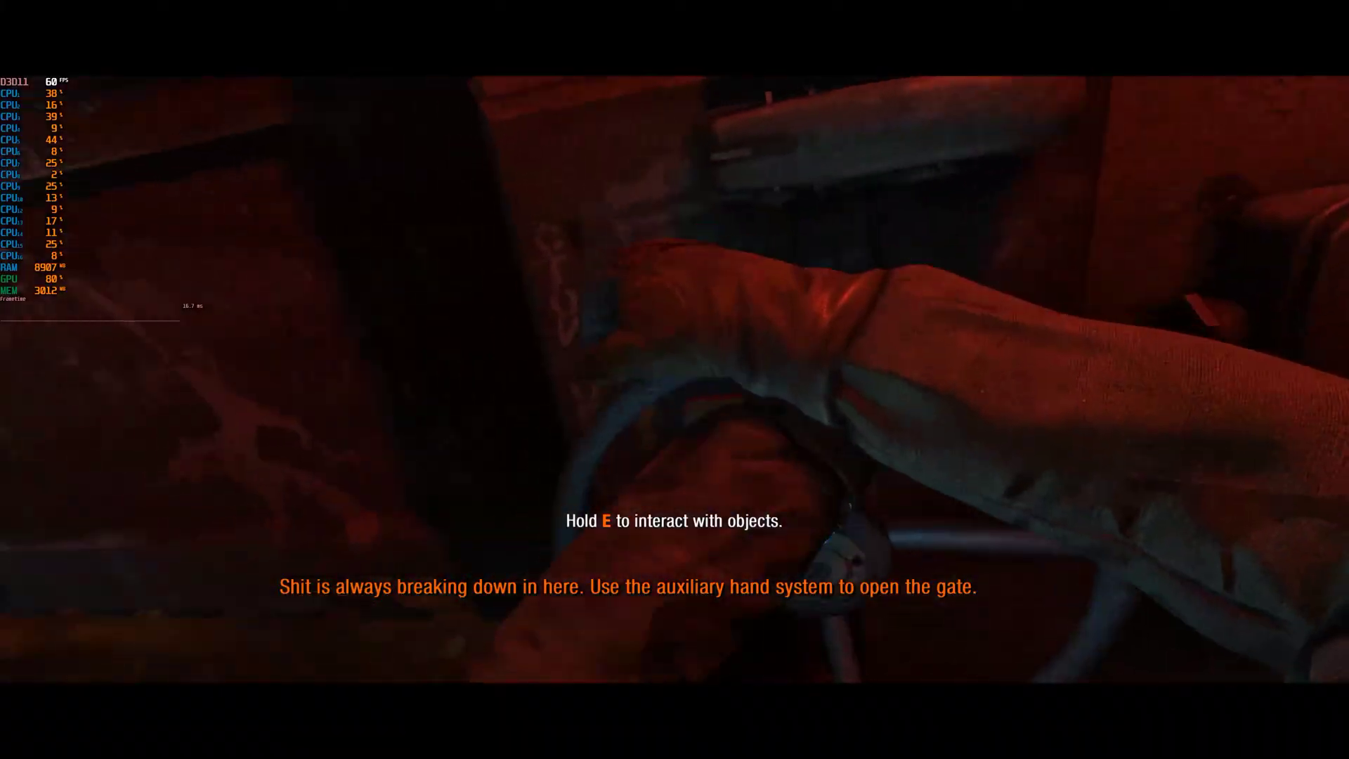
key(e)
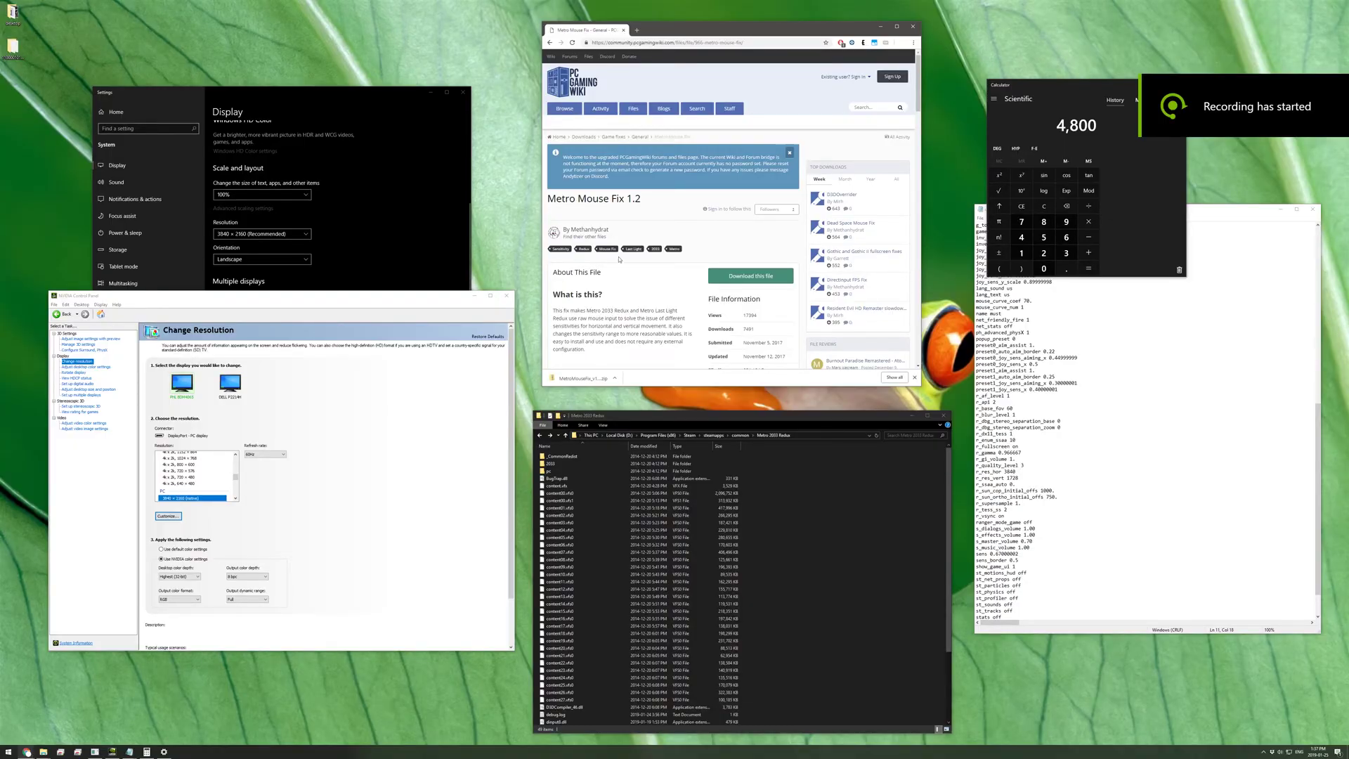
Copy all files from the downloaded Metro Mouse Fix 1.2 archive into the Metro 2033 Redux folder, replacing the existing ones
drag(548, 199, 635, 199)
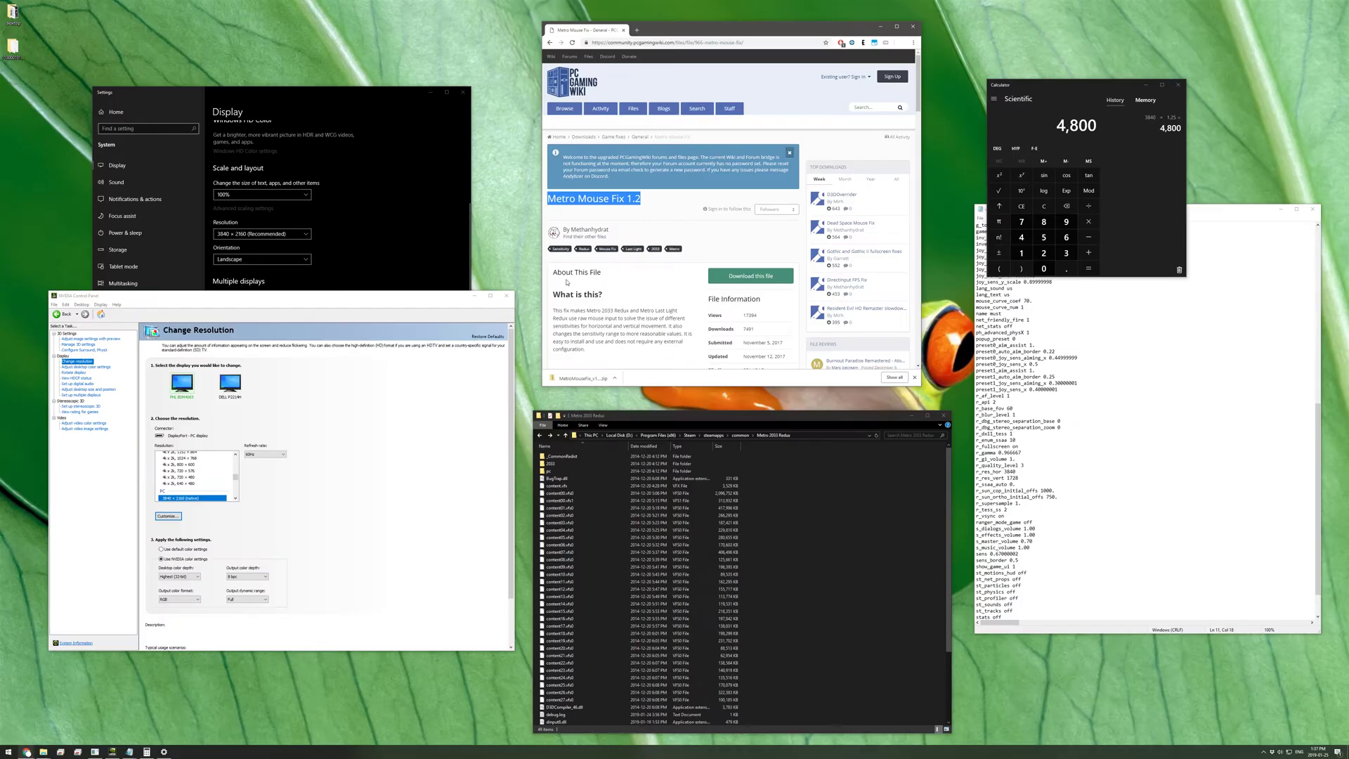
click(581, 379)
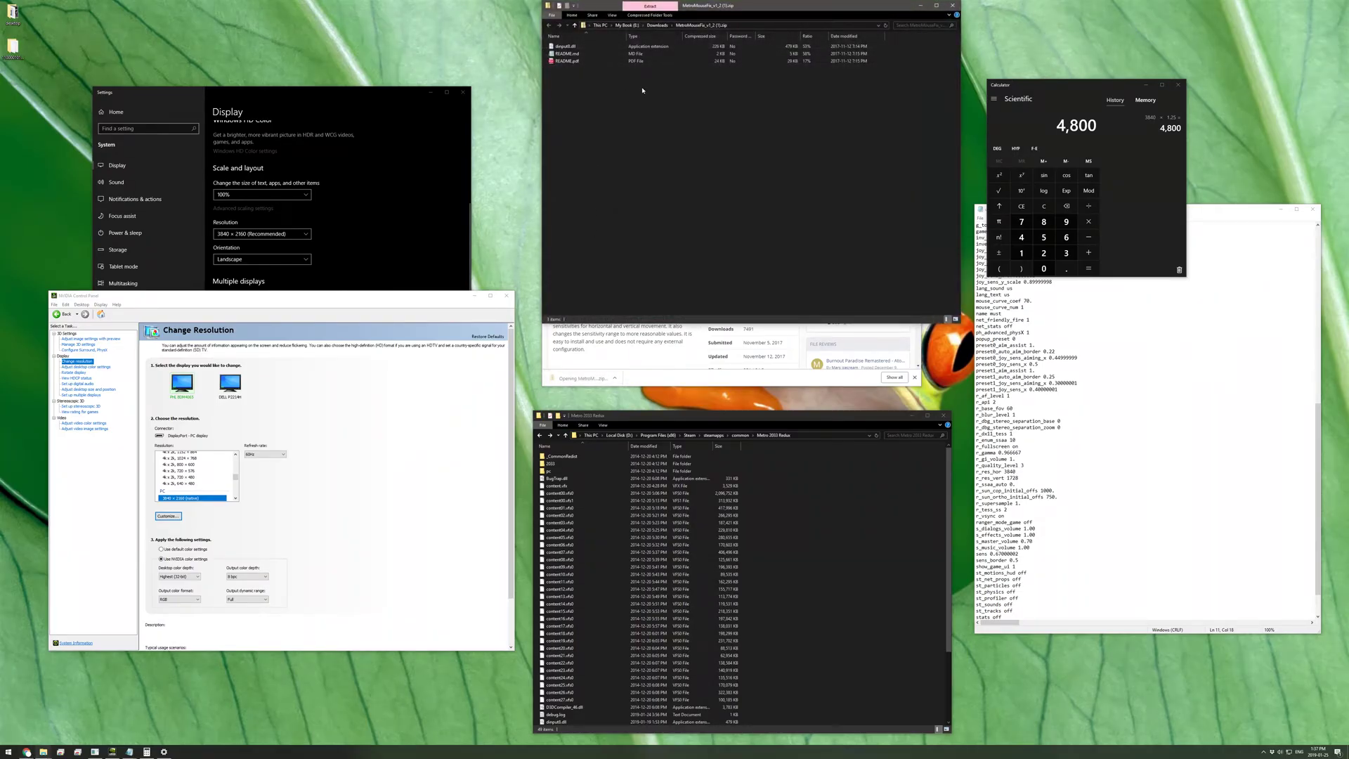
key(ctrl+a)
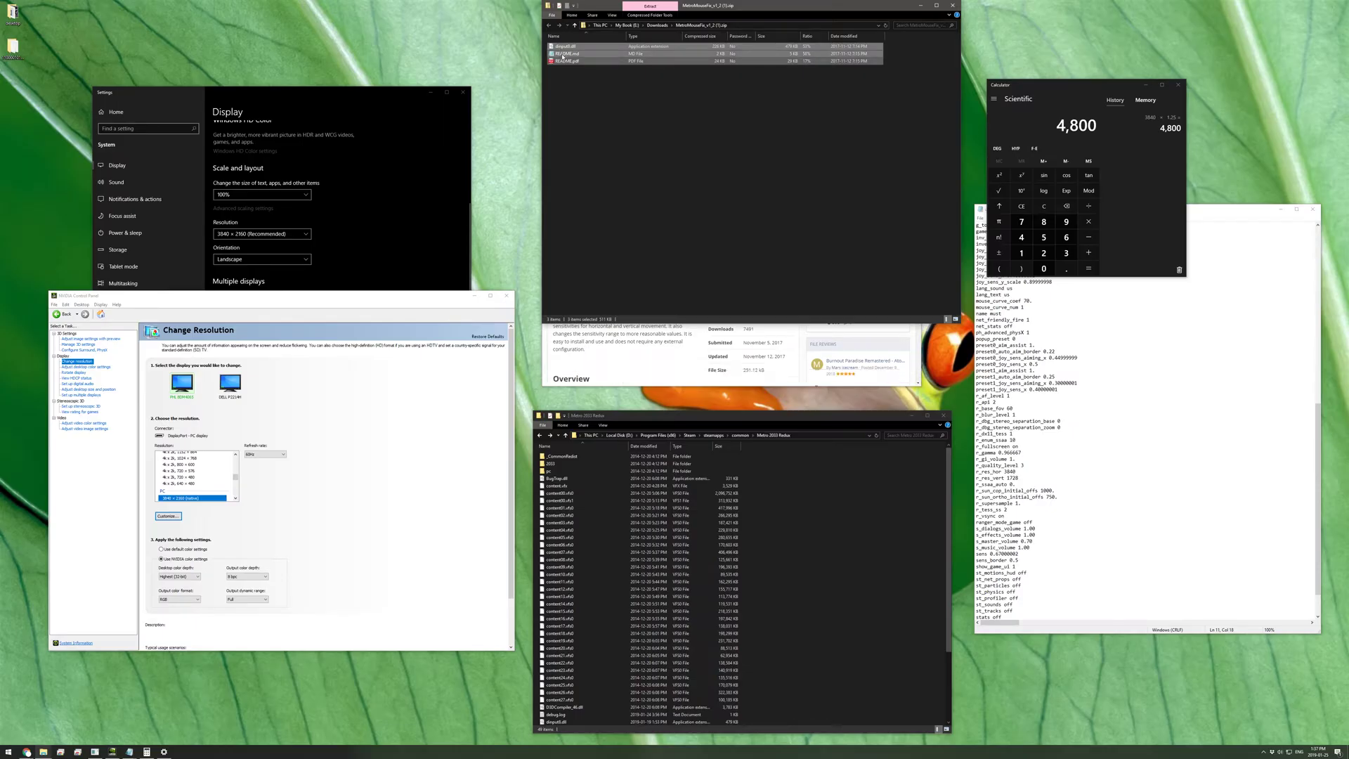
drag(560, 53, 830, 584)
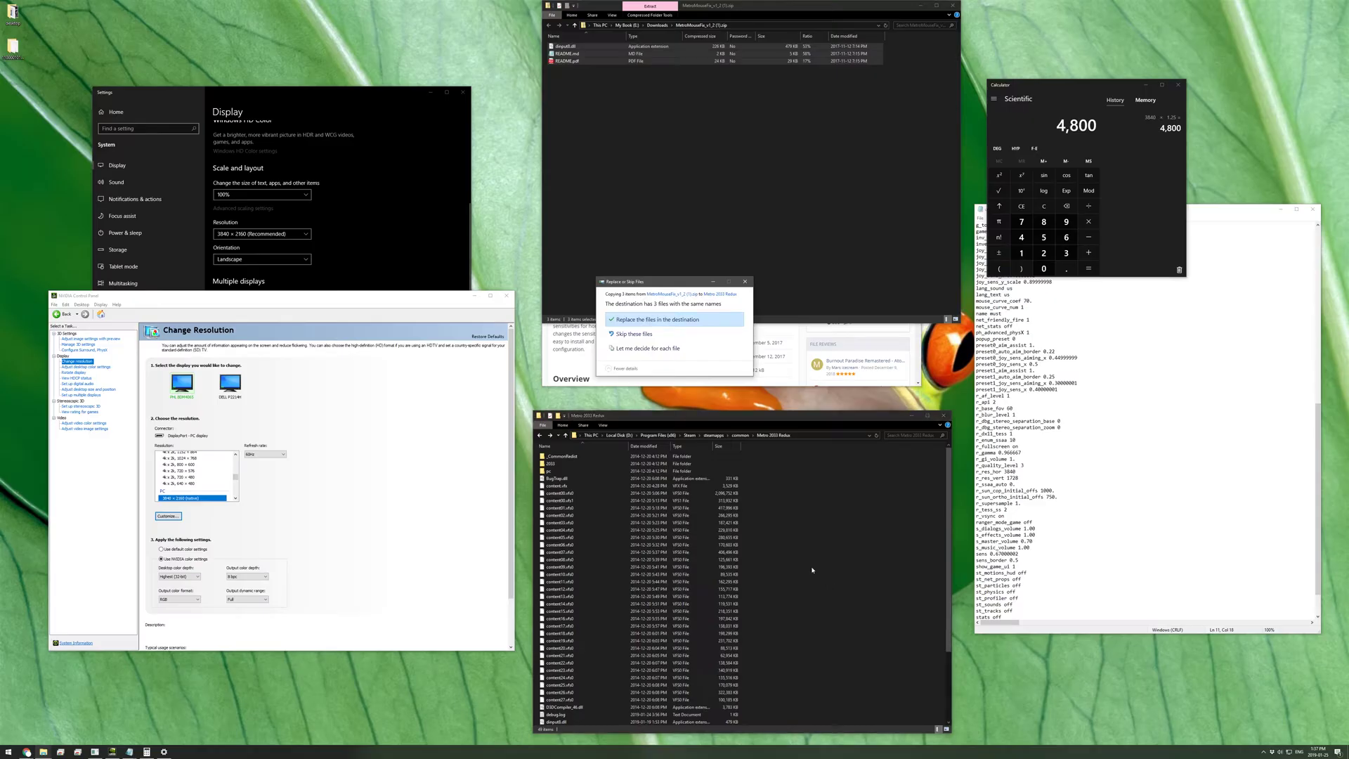
click(635, 320)
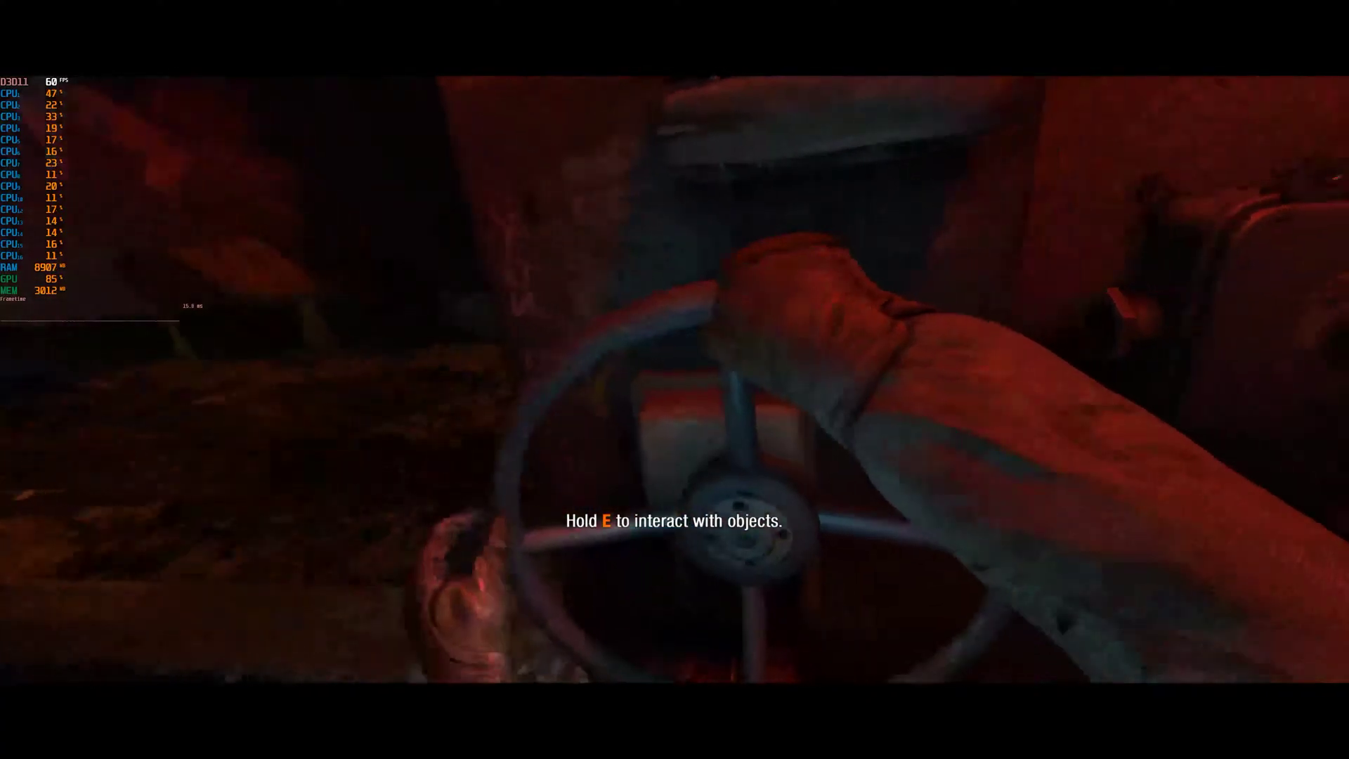
key(w)
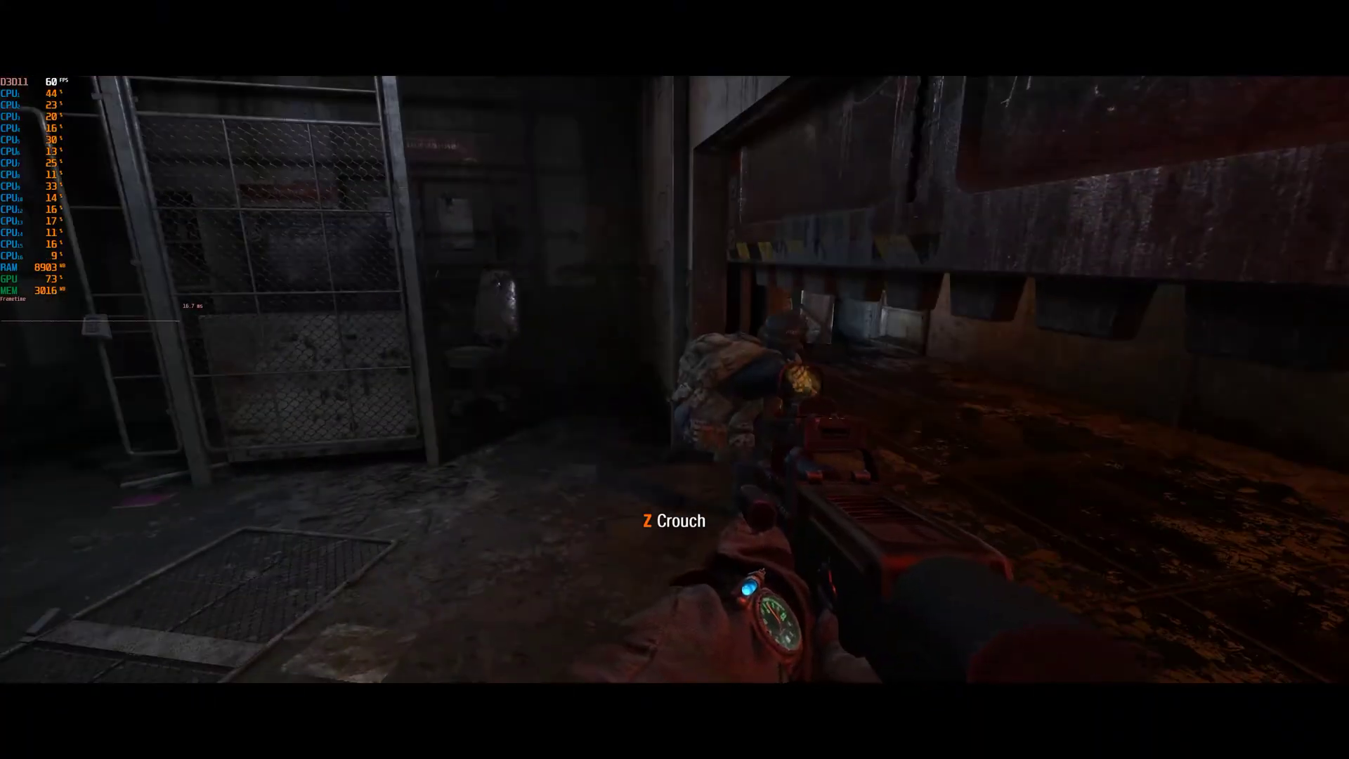
key(w)
key(z)
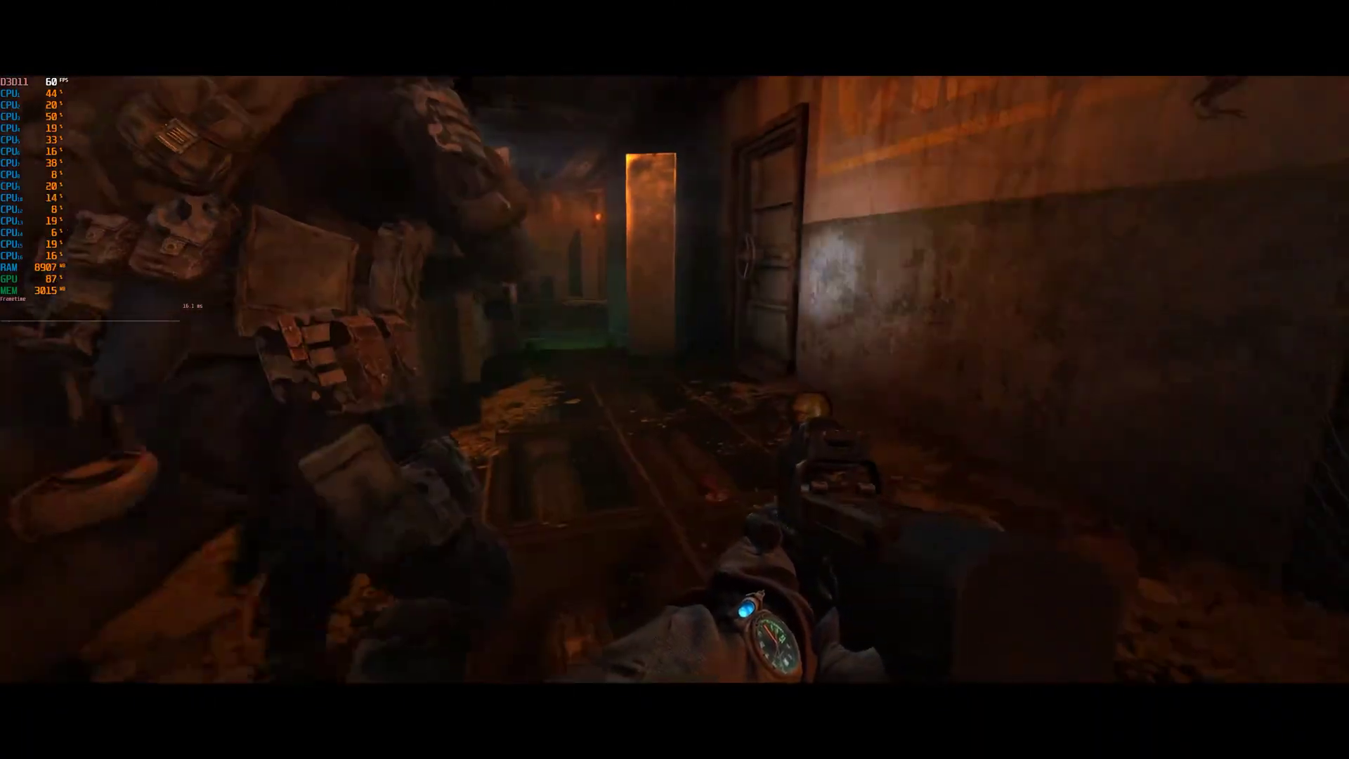
key(w)
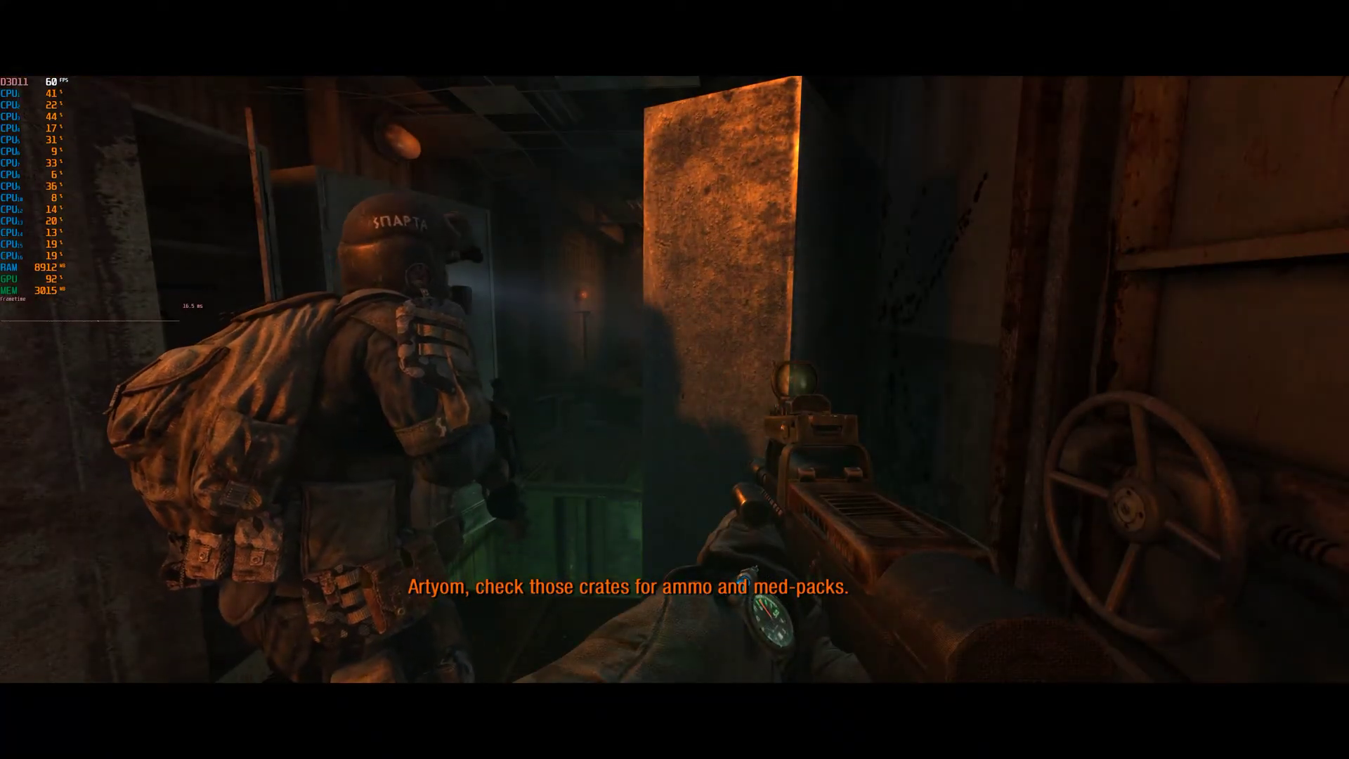
key(w)
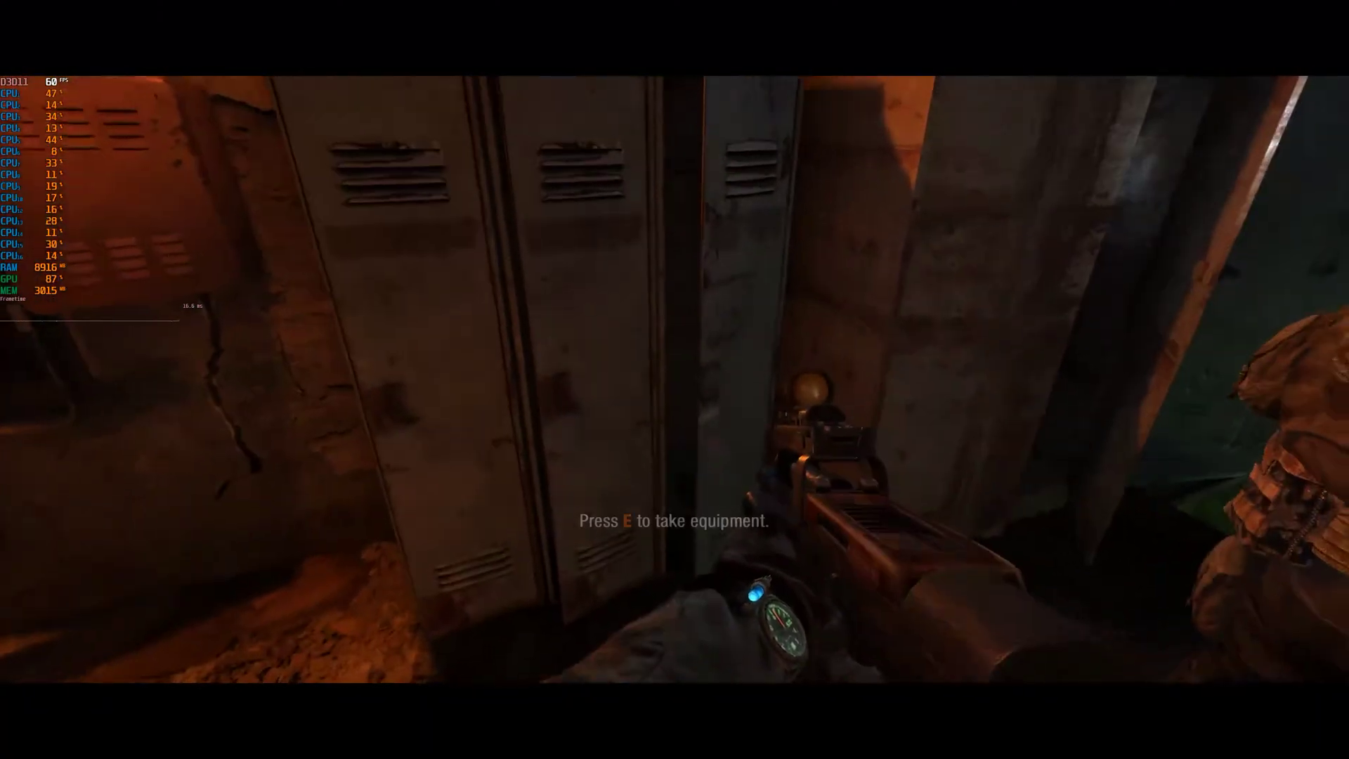